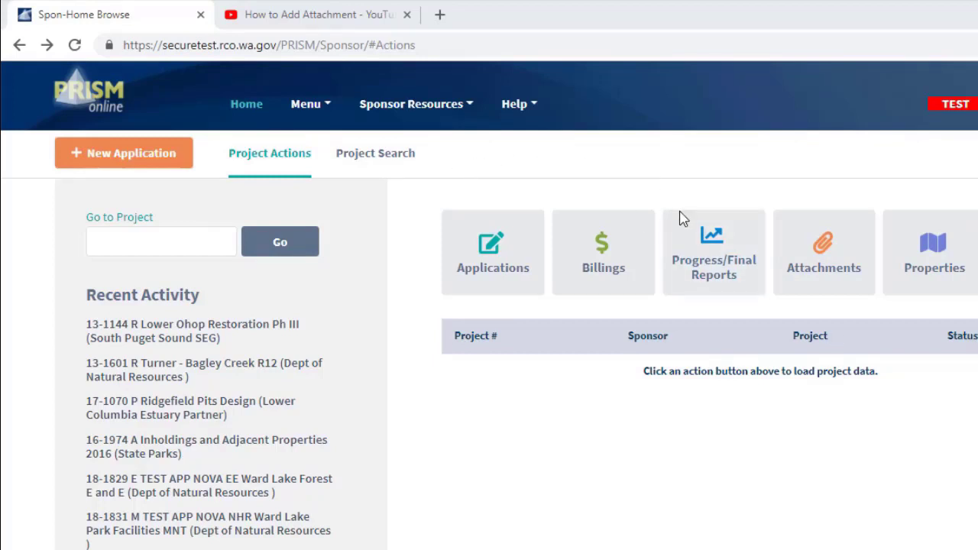
# List the active projects with progress reports, open 13-1144's reports, then return home.
pyautogui.click(743, 241)
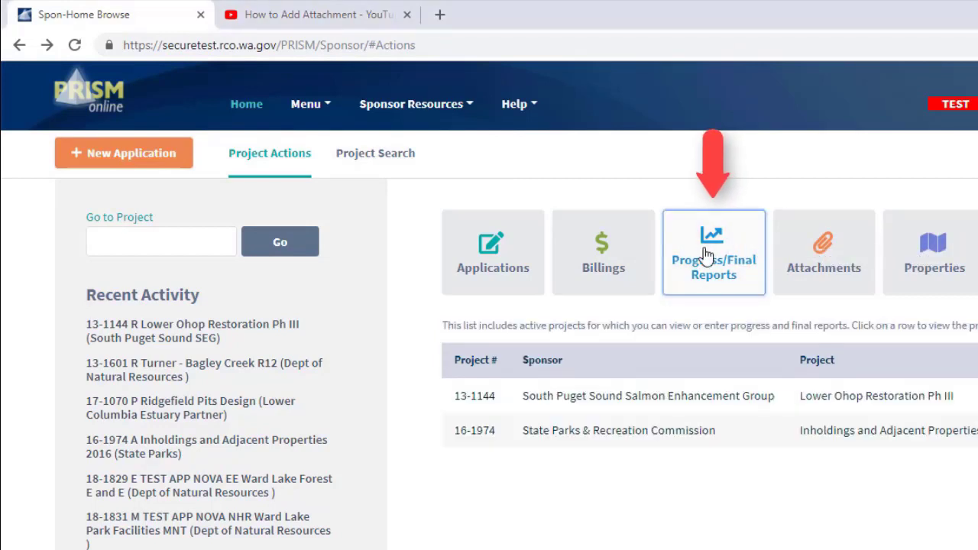
pyautogui.click(659, 398)
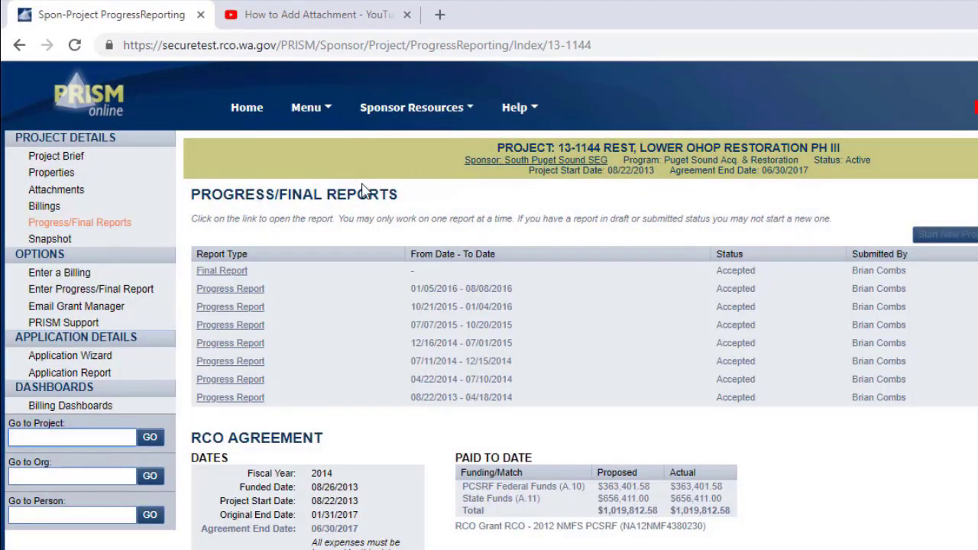
pyautogui.click(19, 46)
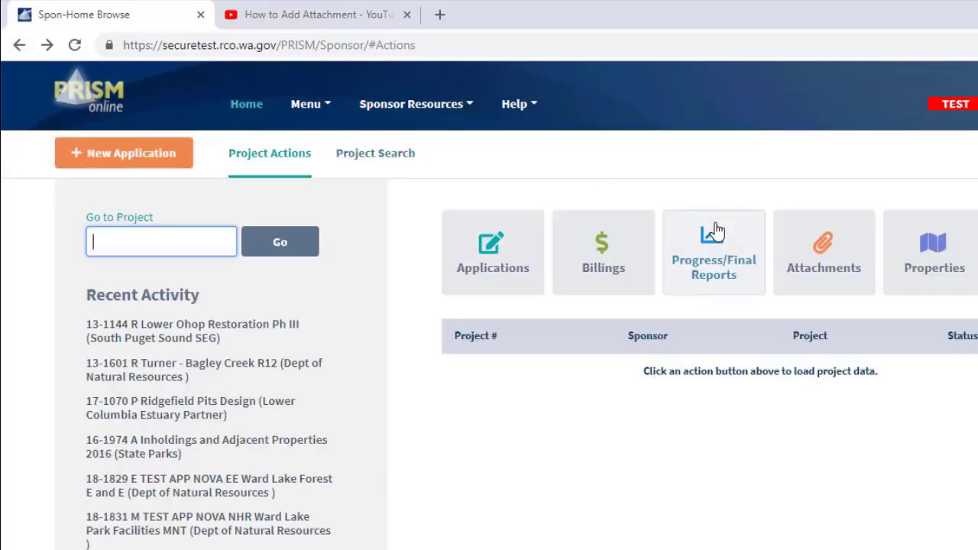
pyautogui.click(715, 232)
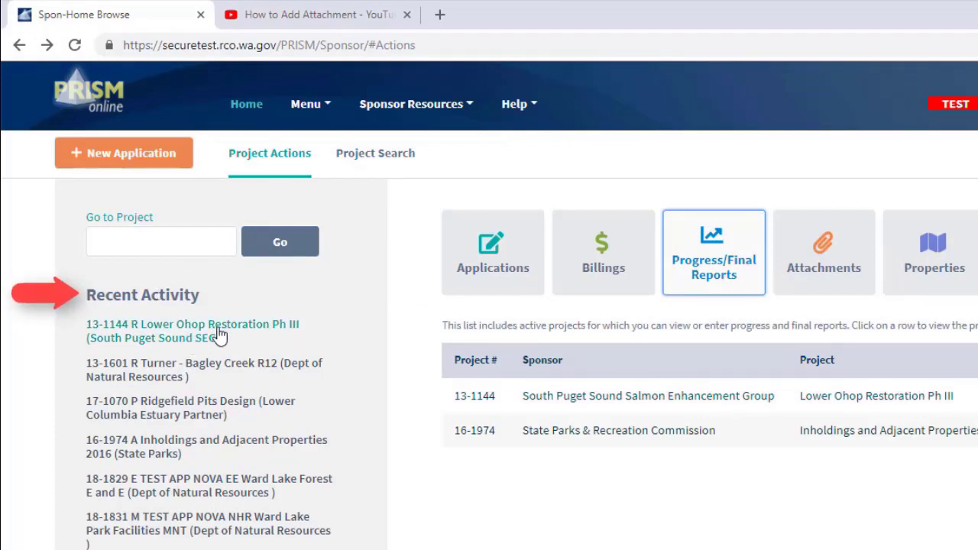
# Look up project 131144 in Go to Project and open Lower Ohop Restoration Ph III.
pyautogui.click(147, 239)
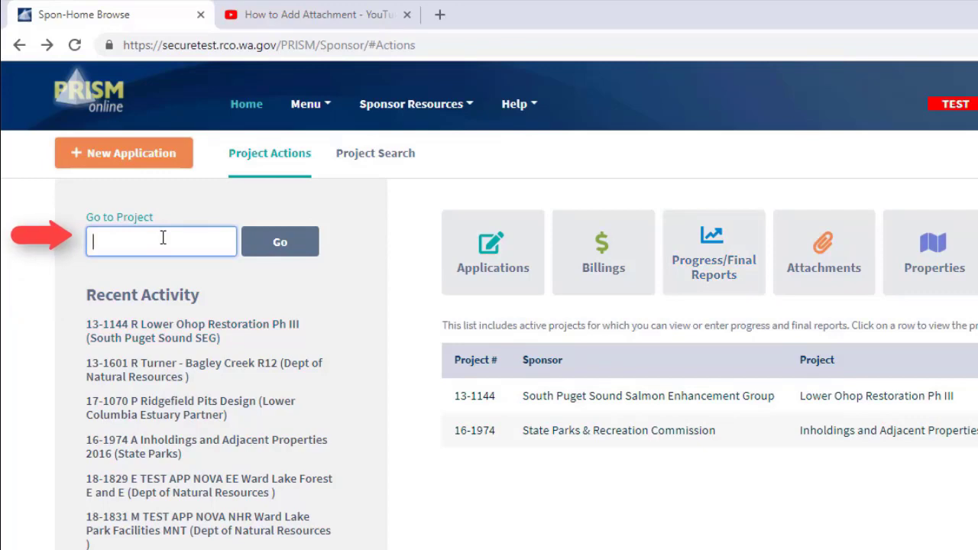
pyautogui.write('131144')
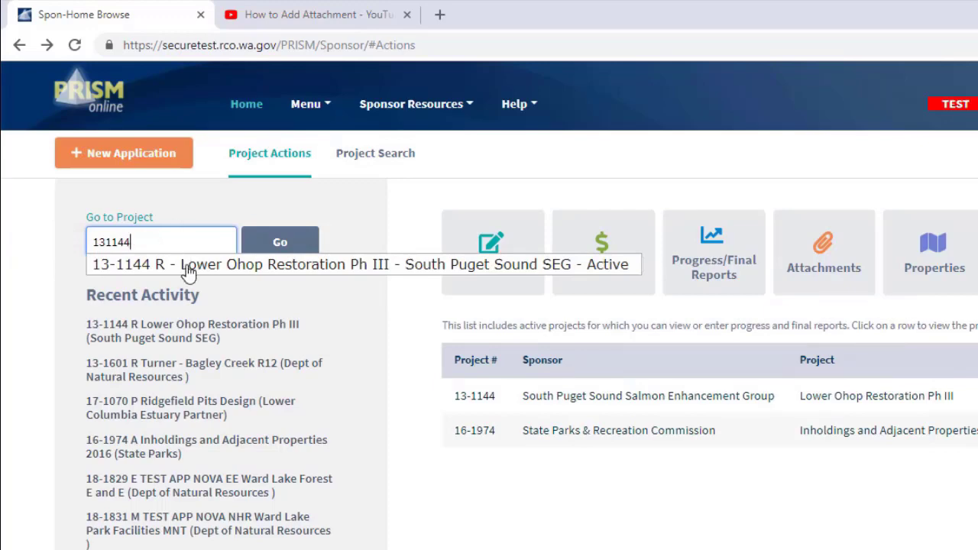
pyautogui.click(186, 267)
# Delete the Draft row from project 13-1144's Progress/Final Reports list, leaving seven accepted reports.
pyautogui.click(280, 241)
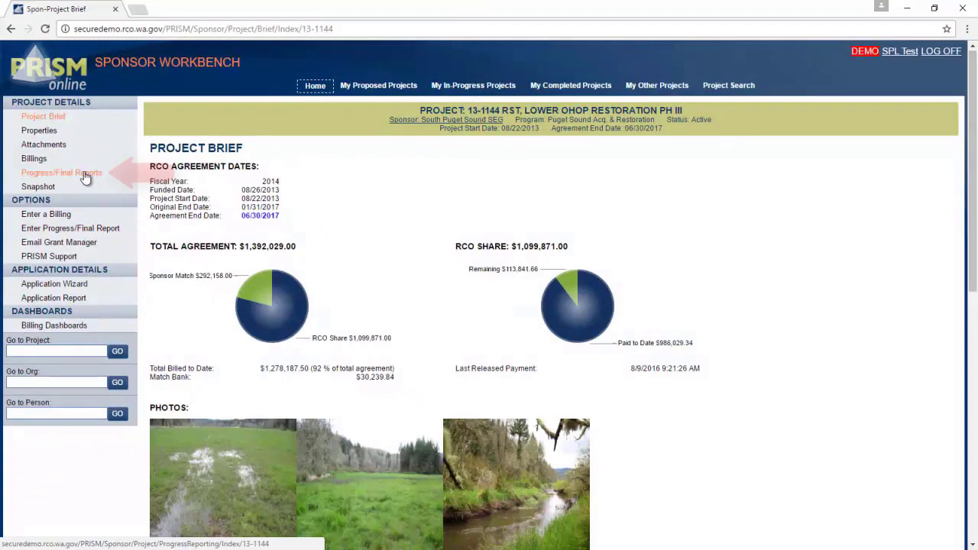
pyautogui.click(85, 175)
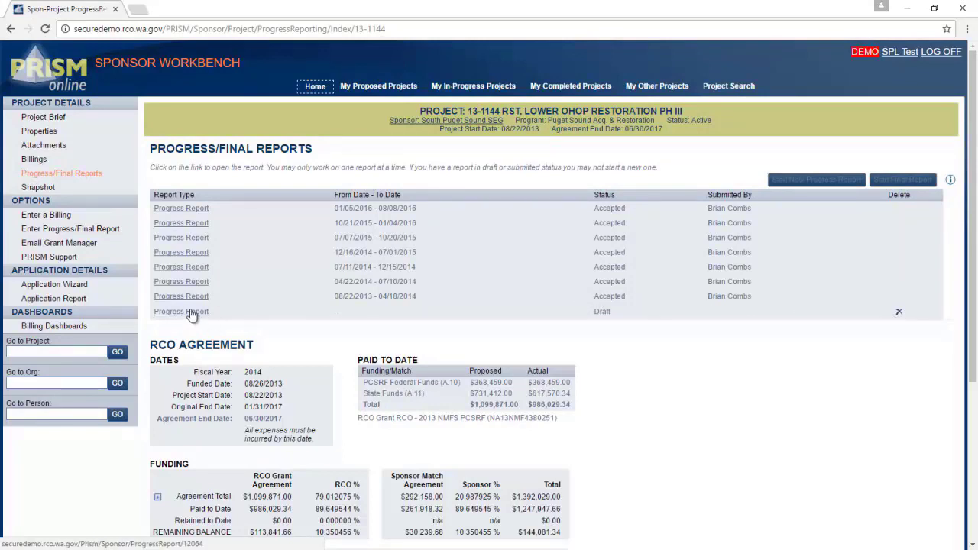
pyautogui.click(899, 312)
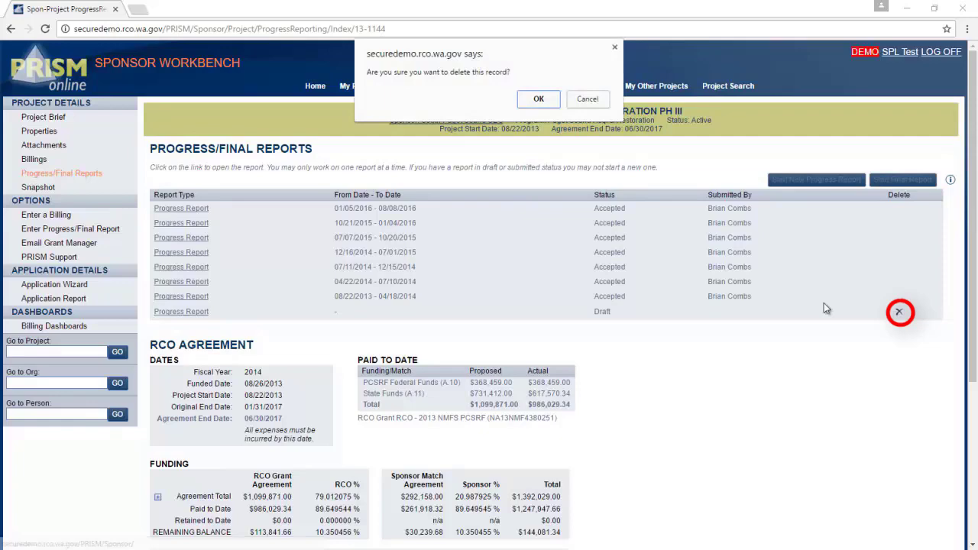
pyautogui.click(529, 102)
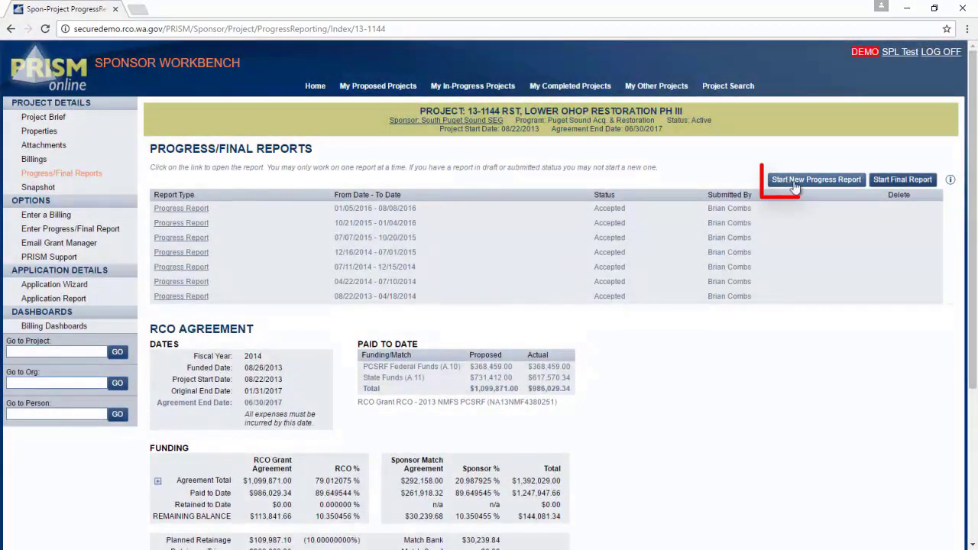
# Start a new progress report dated 02/03/2017 and read the Permits page's removal instructions.
pyautogui.click(800, 187)
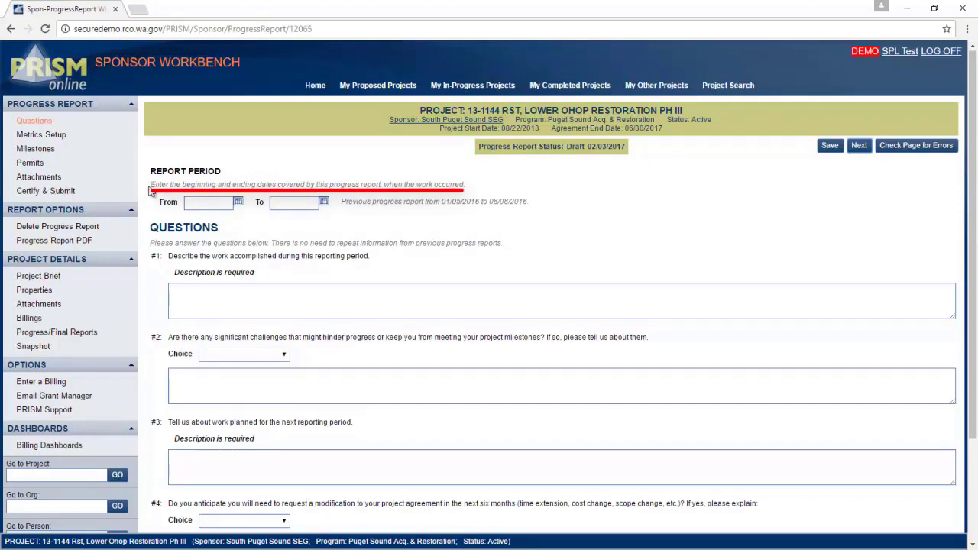
pyautogui.click(30, 163)
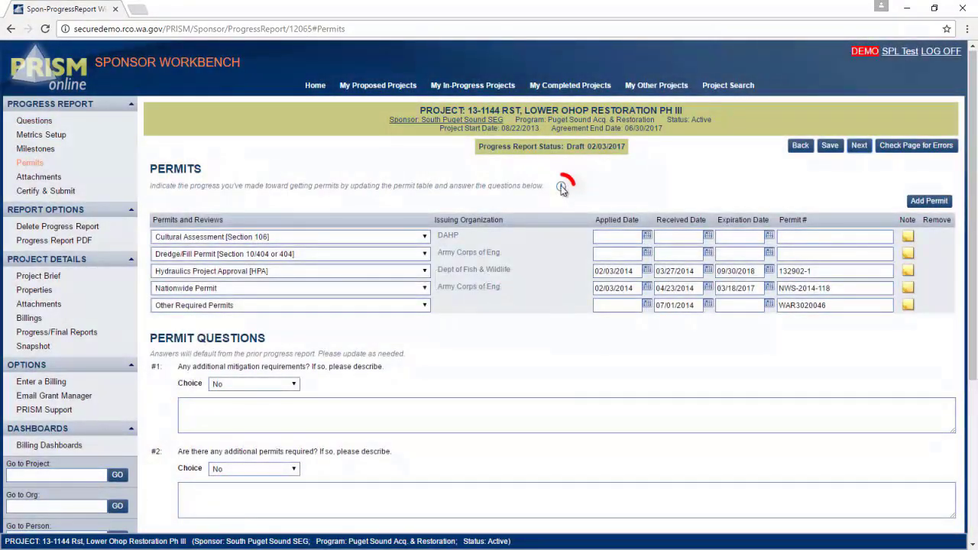
pyautogui.click(562, 187)
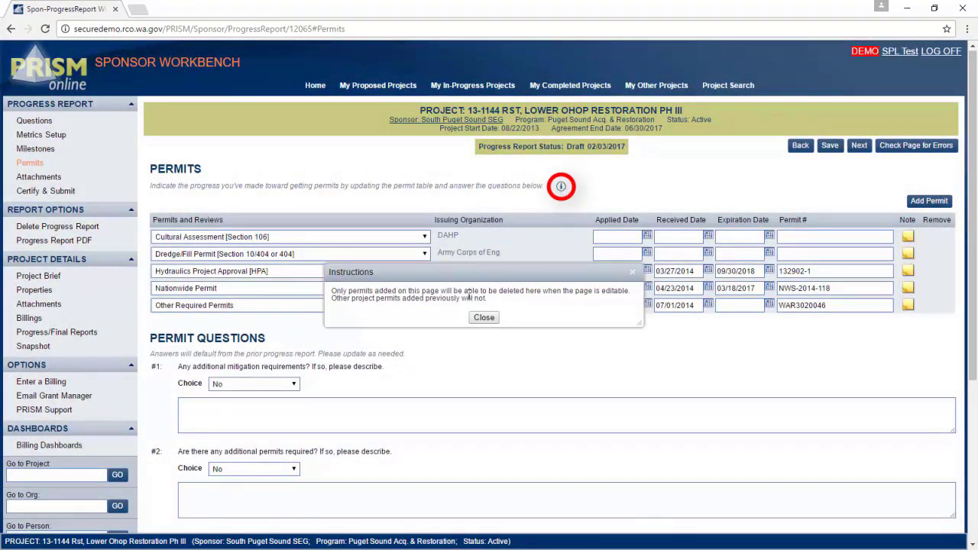
pyautogui.click(633, 273)
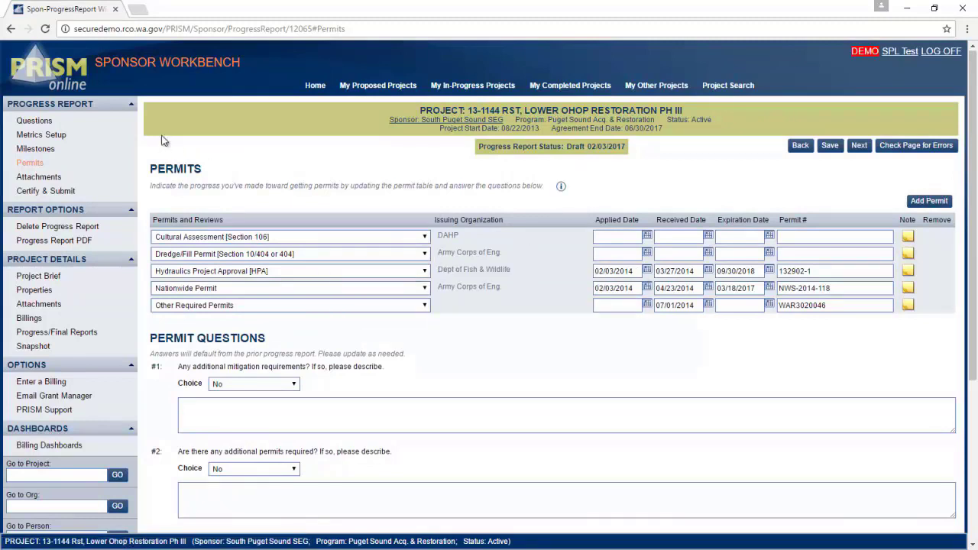
# Mark RCO Final Inspection as Delayed on Milestones, save, and confirm the page has no errors.
pyautogui.click(42, 146)
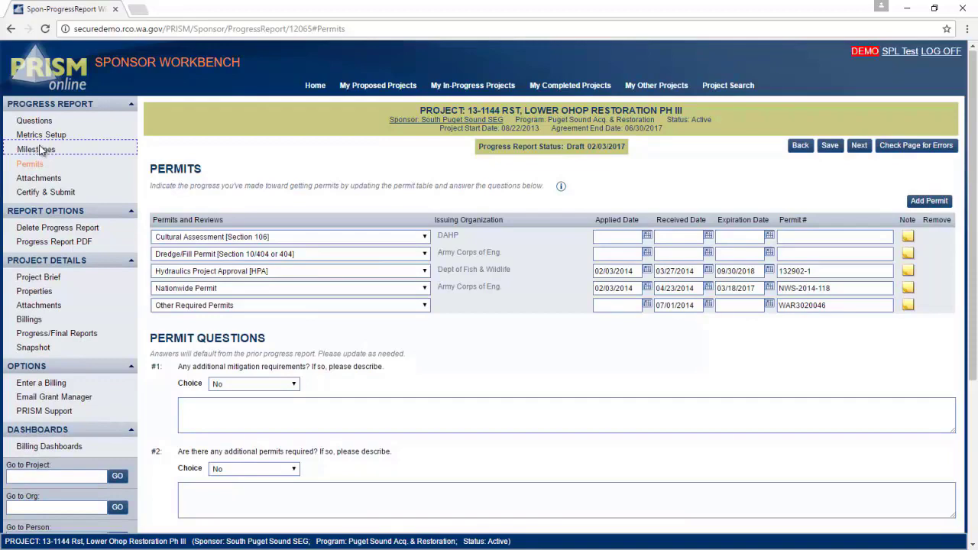
pyautogui.click(45, 136)
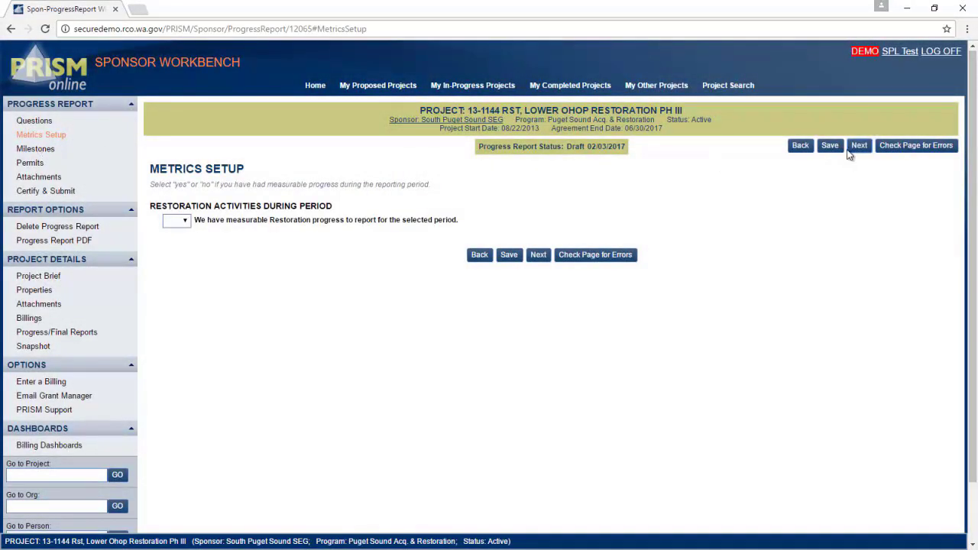
pyautogui.click(858, 149)
pyautogui.click(799, 147)
pyautogui.click(856, 147)
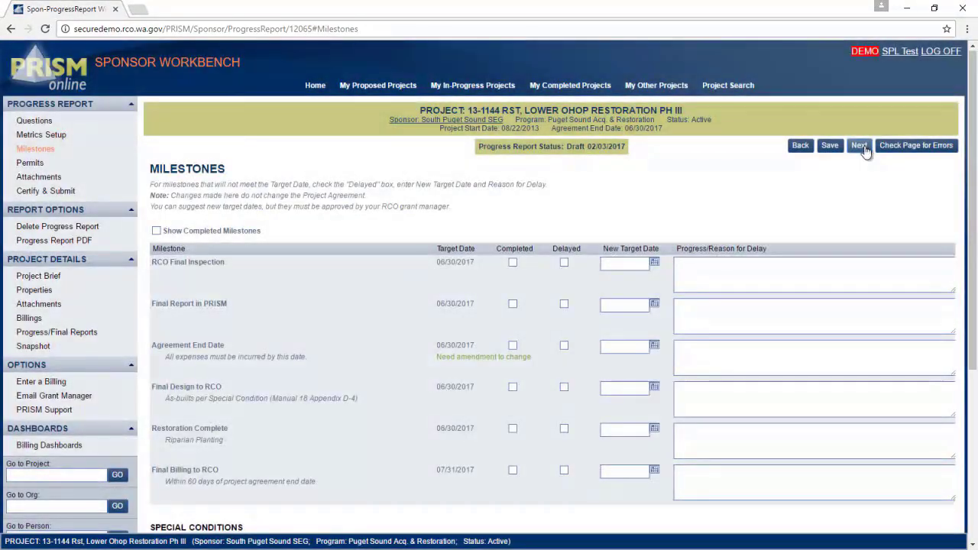
pyautogui.click(564, 263)
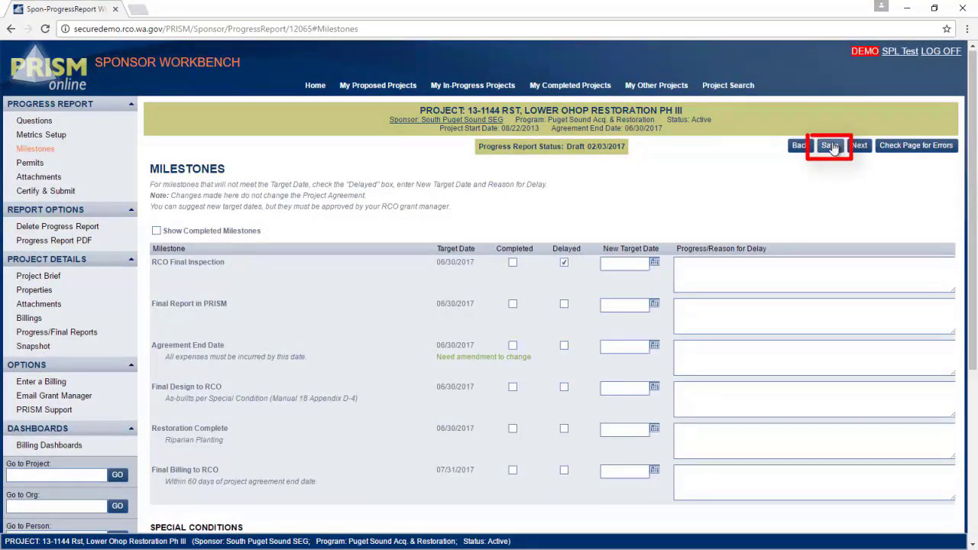
pyautogui.click(830, 145)
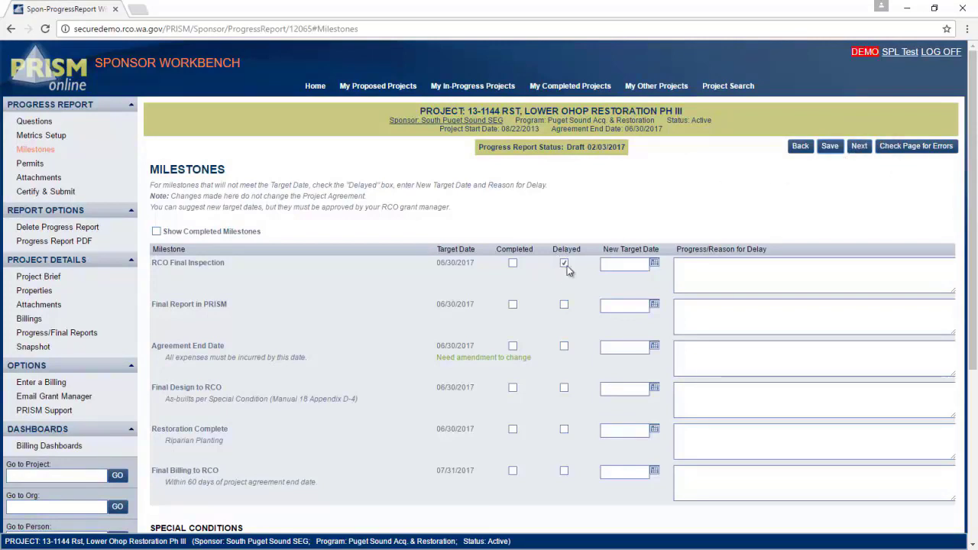
pyautogui.click(914, 149)
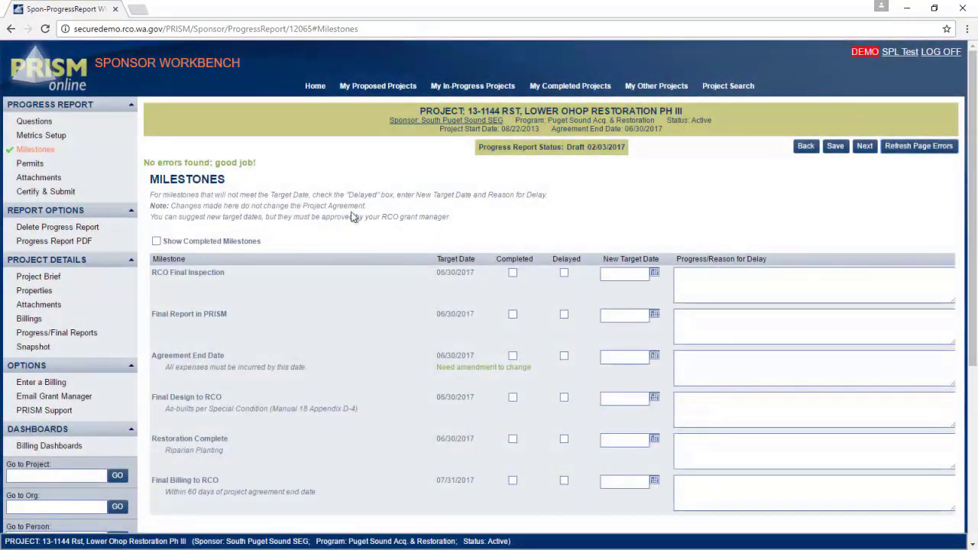
pyautogui.click(46, 122)
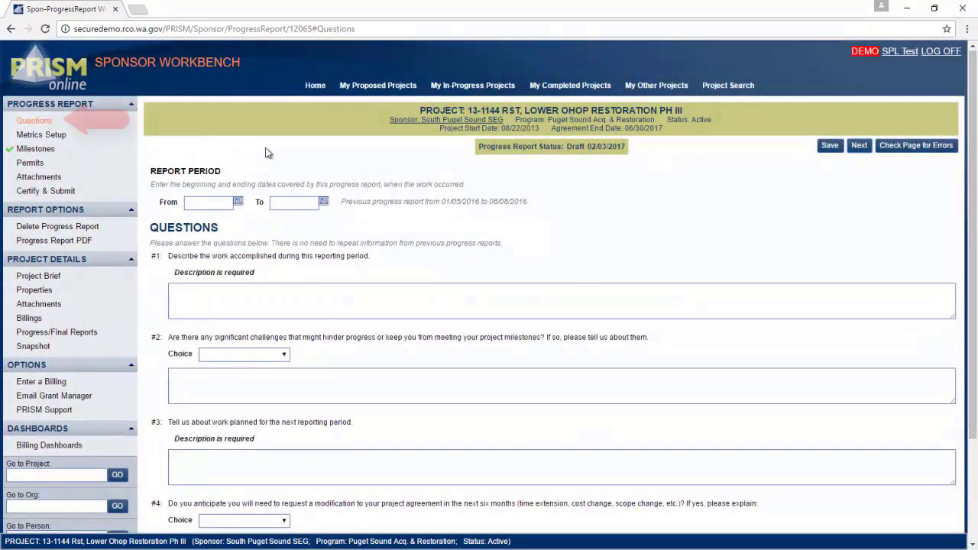
# Set the report period from 01/01/2017 to 02/01/2017.
pyautogui.click(239, 202)
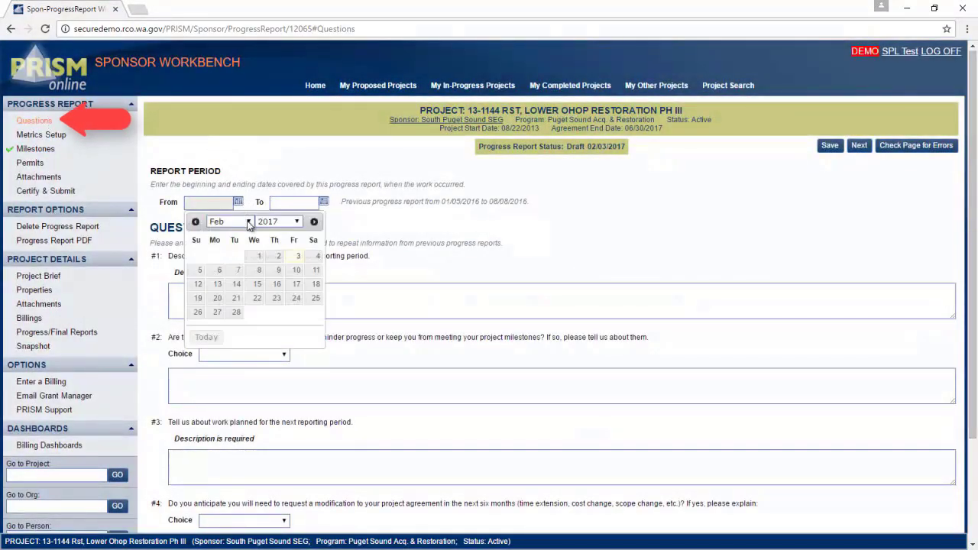
pyautogui.click(244, 222)
pyautogui.click(216, 233)
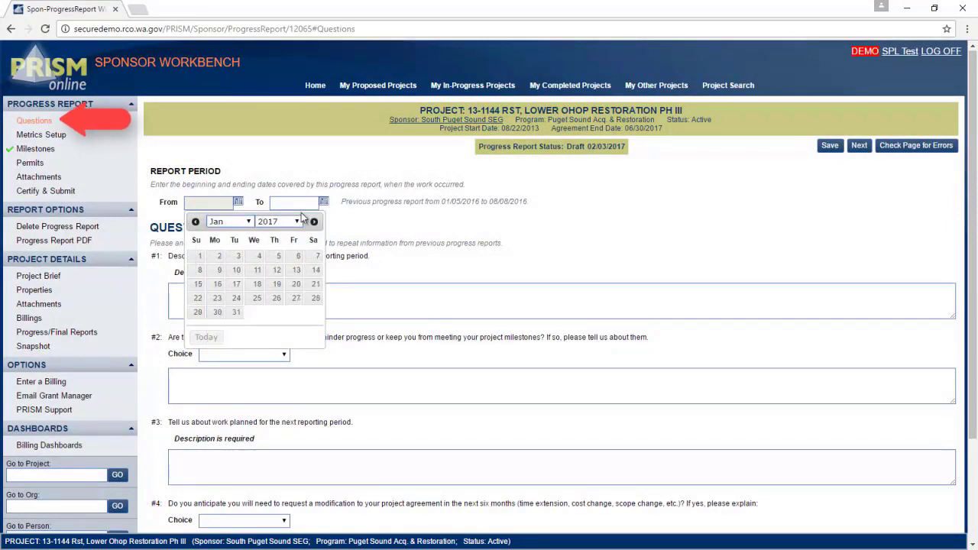
pyautogui.click(200, 256)
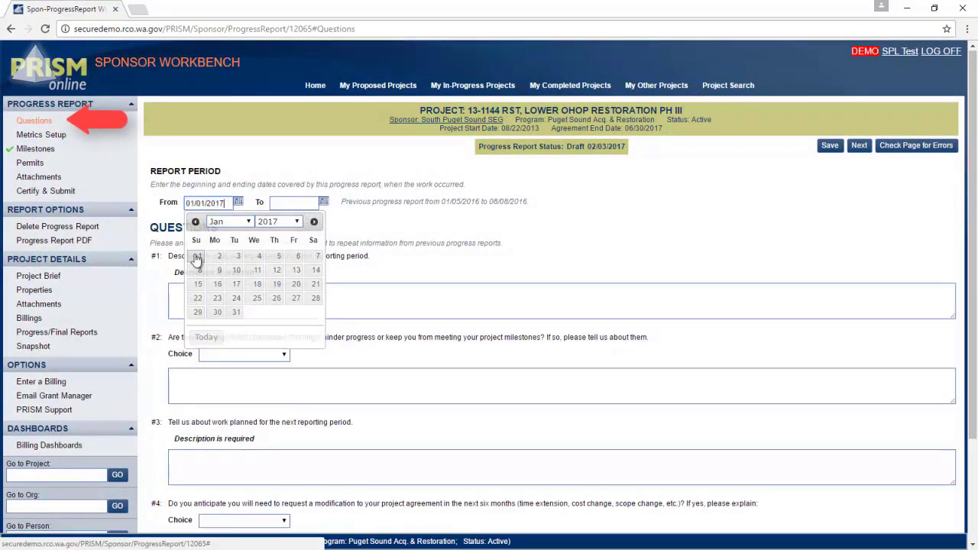
pyautogui.click(324, 203)
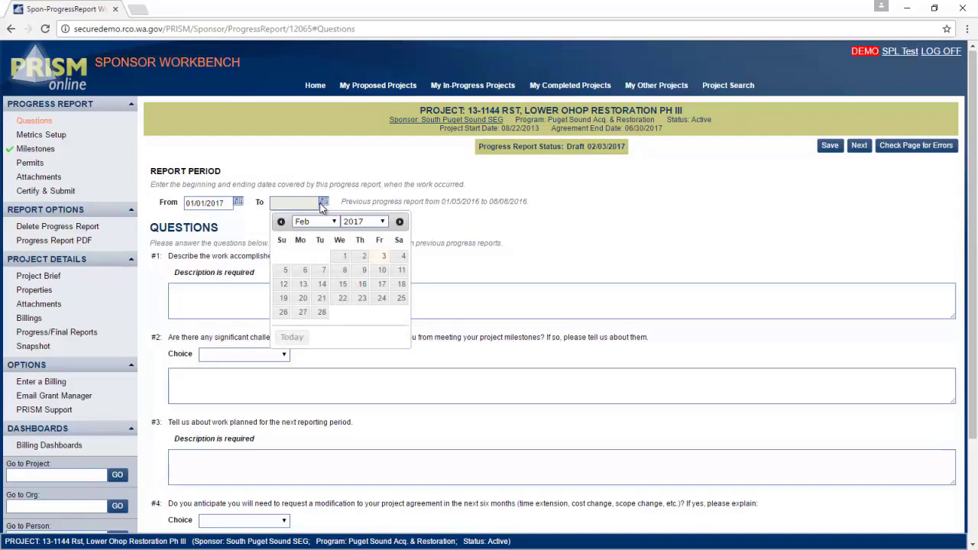
pyautogui.click(346, 257)
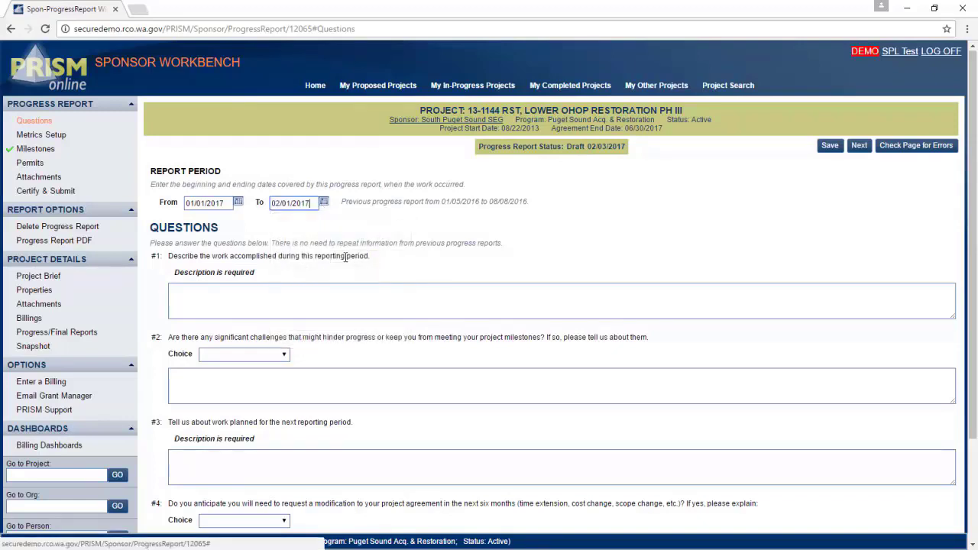
# Answer question #1 with 'Answers', #2 with No, and #4 with Yes.
pyautogui.click(273, 298)
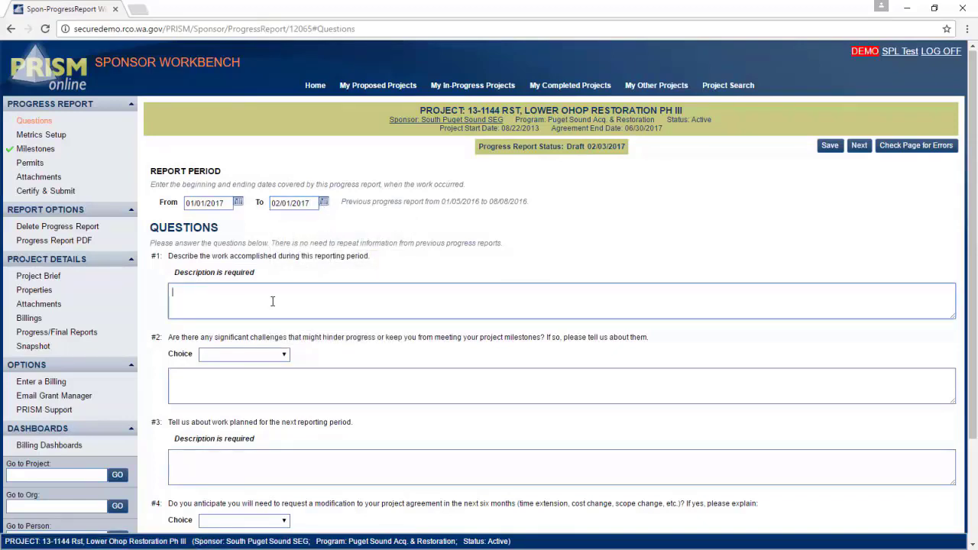
pyautogui.write('Answers')
pyautogui.scroll(-2, 277, 304)
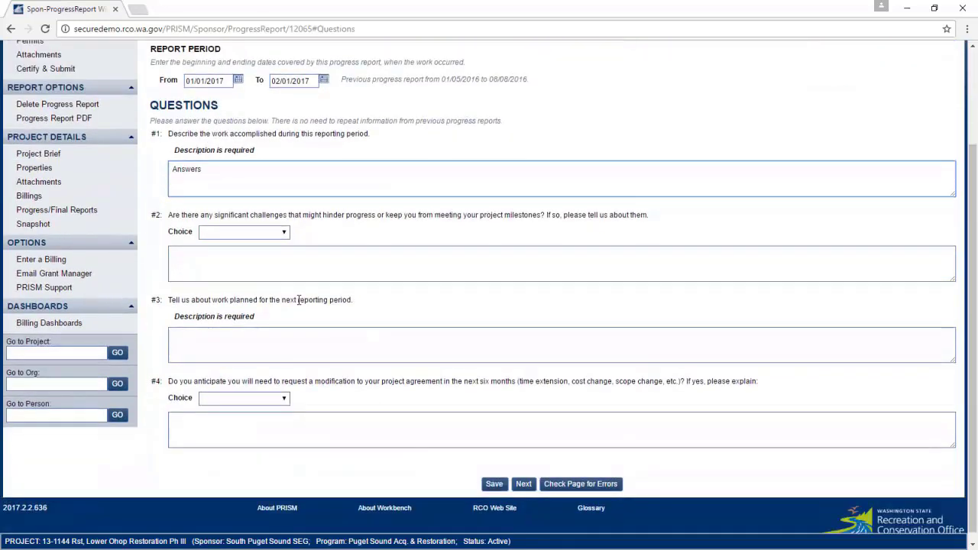
pyautogui.click(281, 238)
pyautogui.click(259, 263)
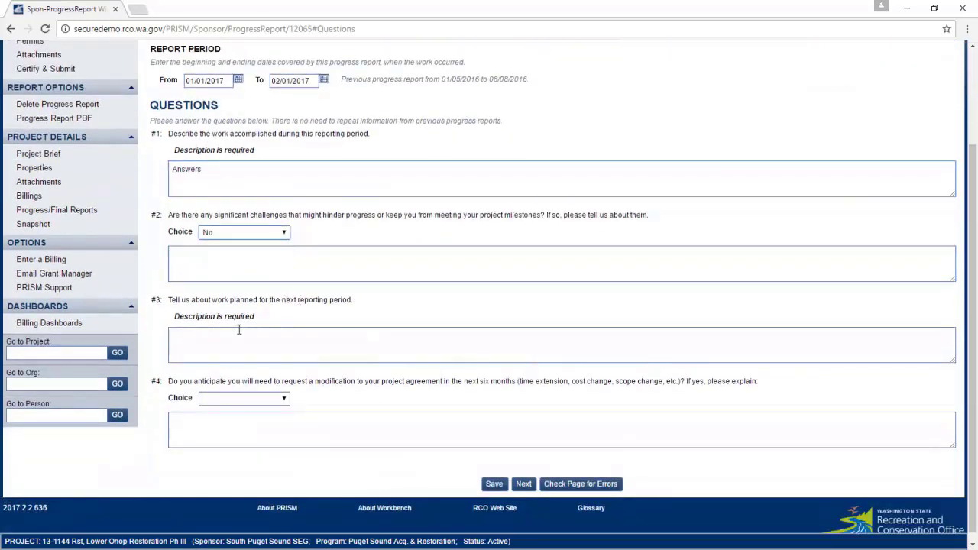
pyautogui.click(263, 342)
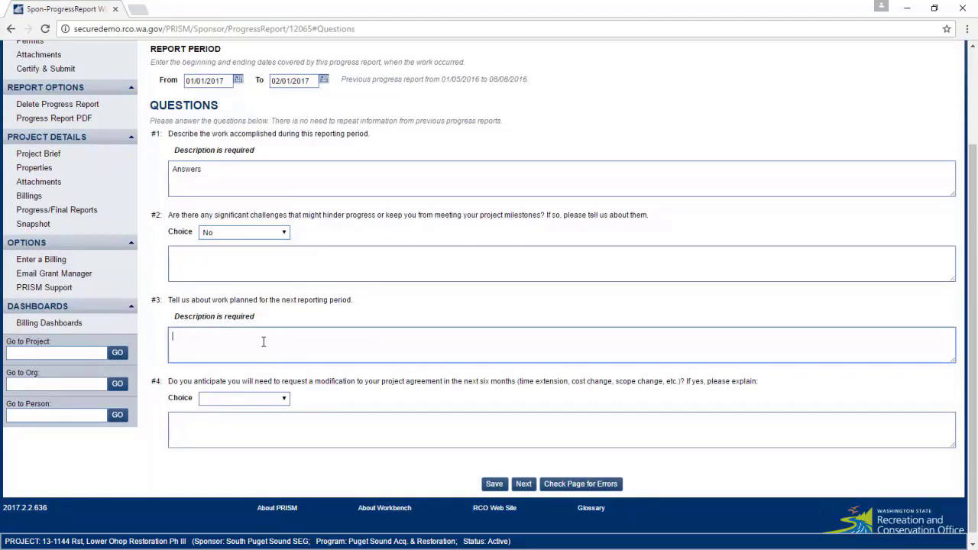
pyautogui.click(287, 405)
pyautogui.click(268, 416)
pyautogui.click(268, 428)
# Enter 'Answers' as the #4 explanation, then report restoration progress Yes for the Ohop Valley worksite.
pyautogui.write('Answers')
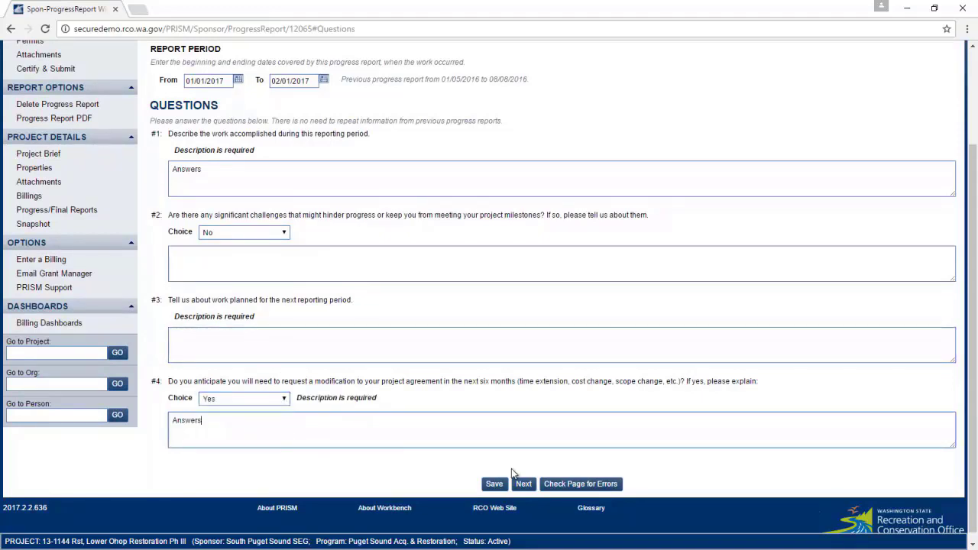
pyautogui.click(523, 483)
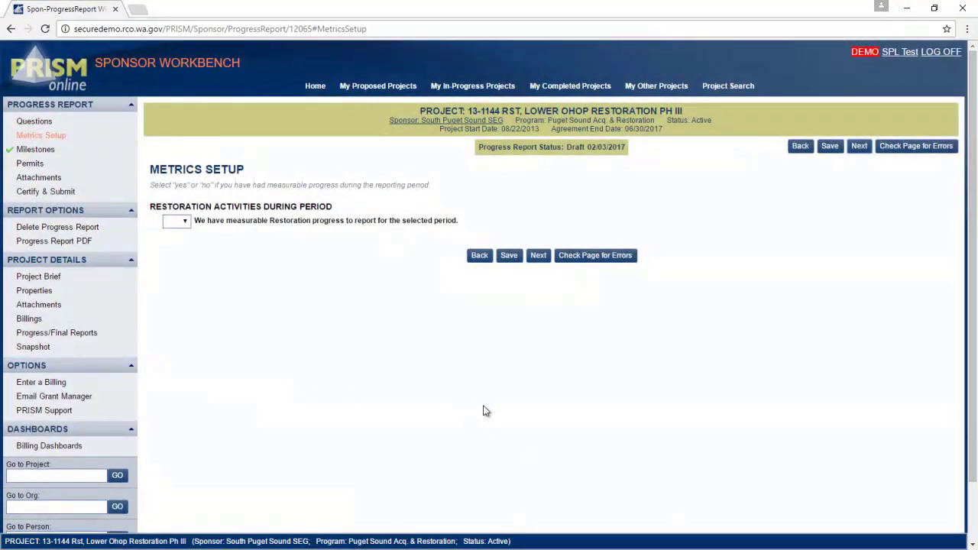
pyautogui.click(186, 223)
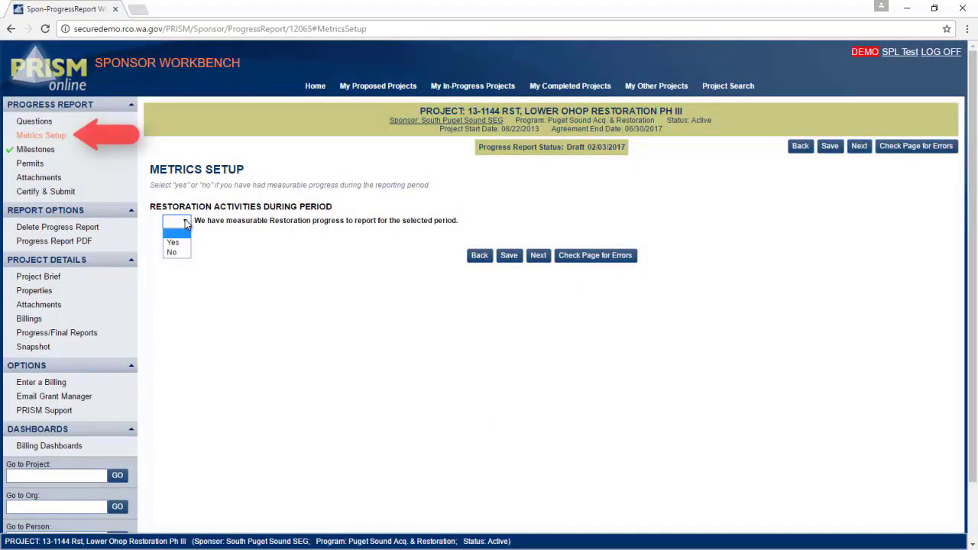
pyautogui.click(182, 242)
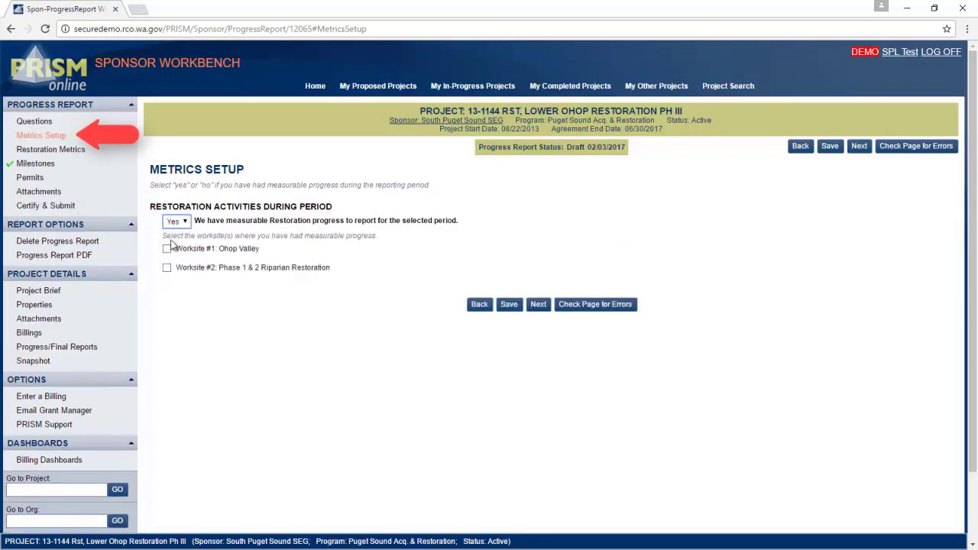
pyautogui.click(168, 250)
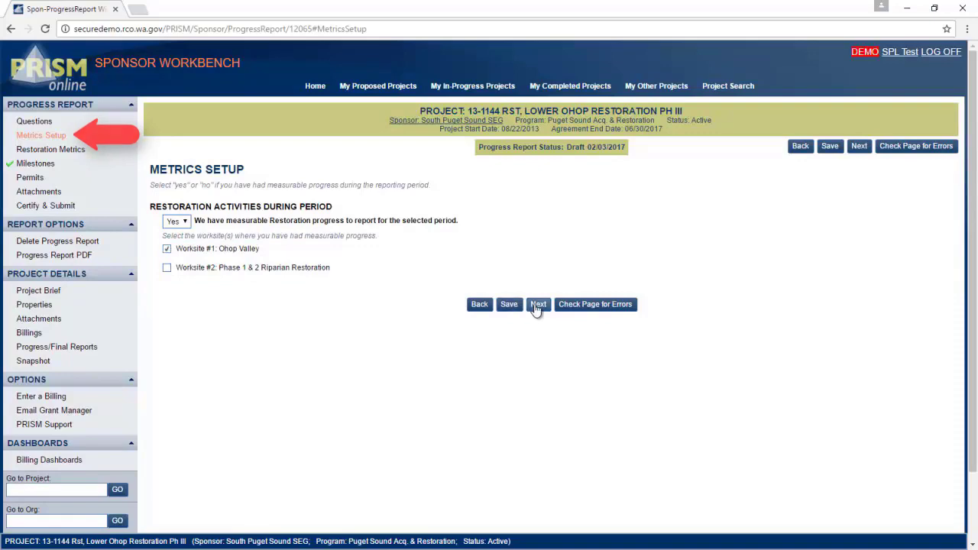
pyautogui.click(538, 305)
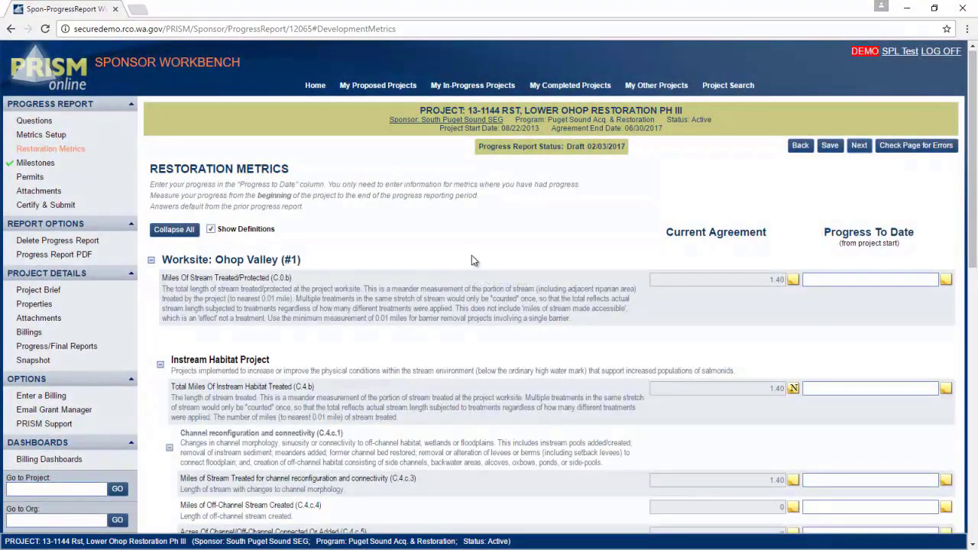
# Enter 1 for Total Miles of Instream Habitat Treated and for Pools Created, then error-check.
pyautogui.scroll(-1, 921, 223)
pyautogui.click(916, 220)
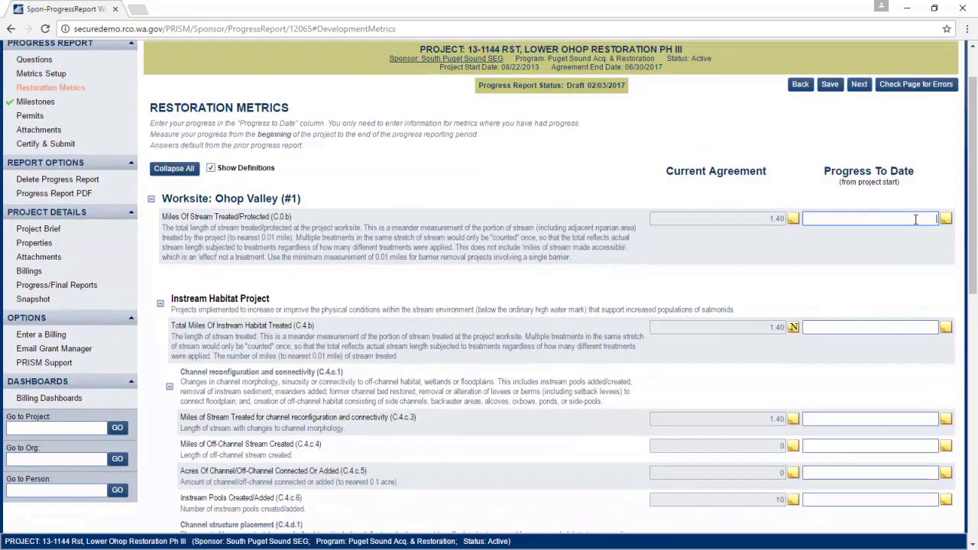
pyautogui.scroll(-2, 922, 268)
pyautogui.click(910, 205)
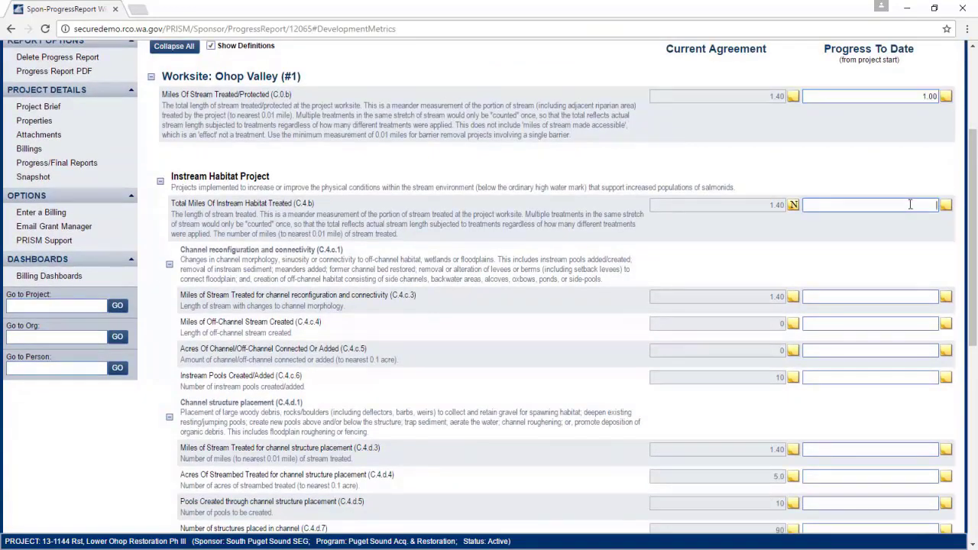
pyautogui.write('1')
pyautogui.scroll(-2, 917, 233)
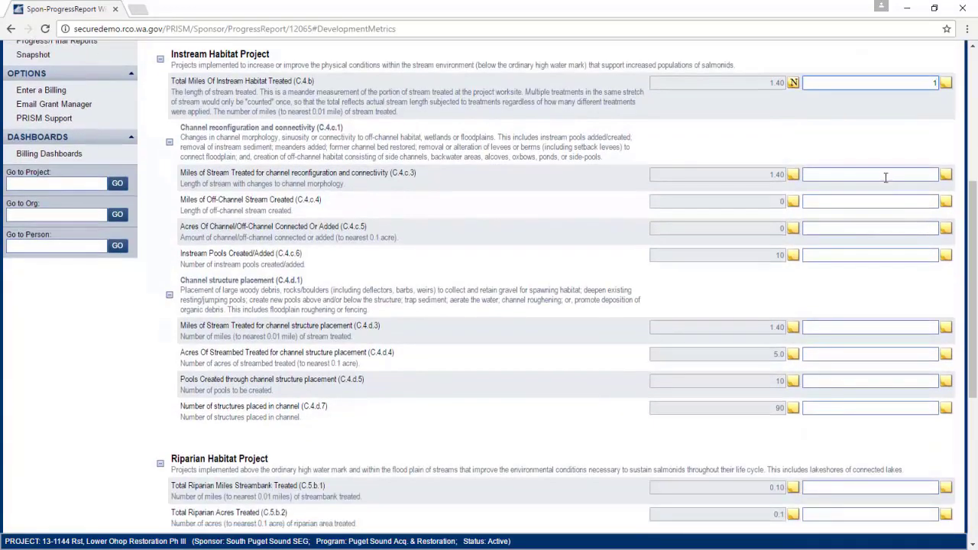
pyautogui.scroll(1, 889, 180)
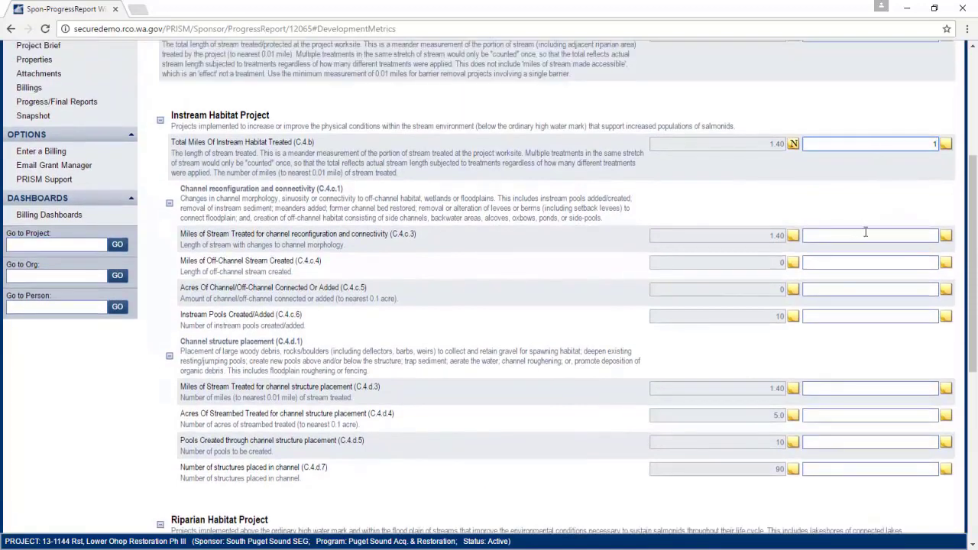
pyautogui.scroll(-2, 917, 283)
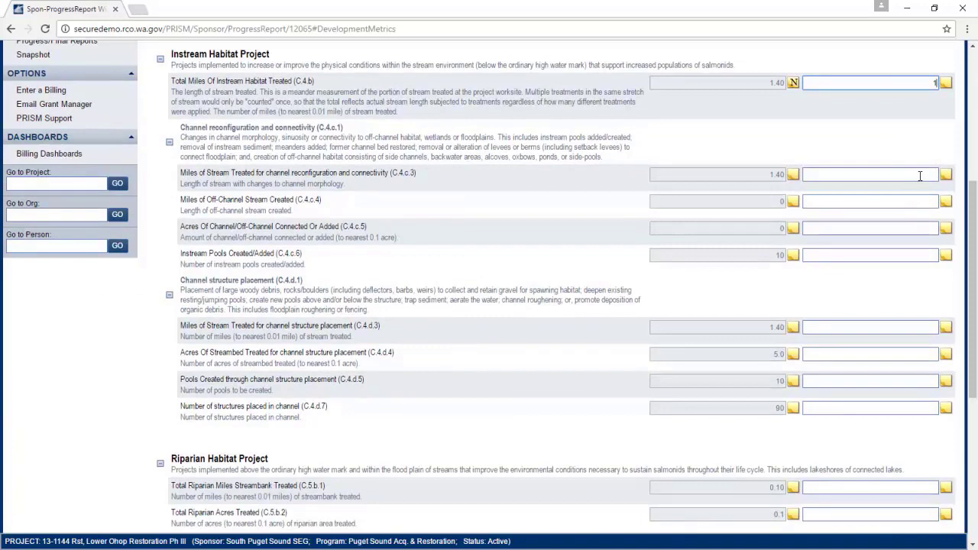
pyautogui.scroll(-5, 920, 176)
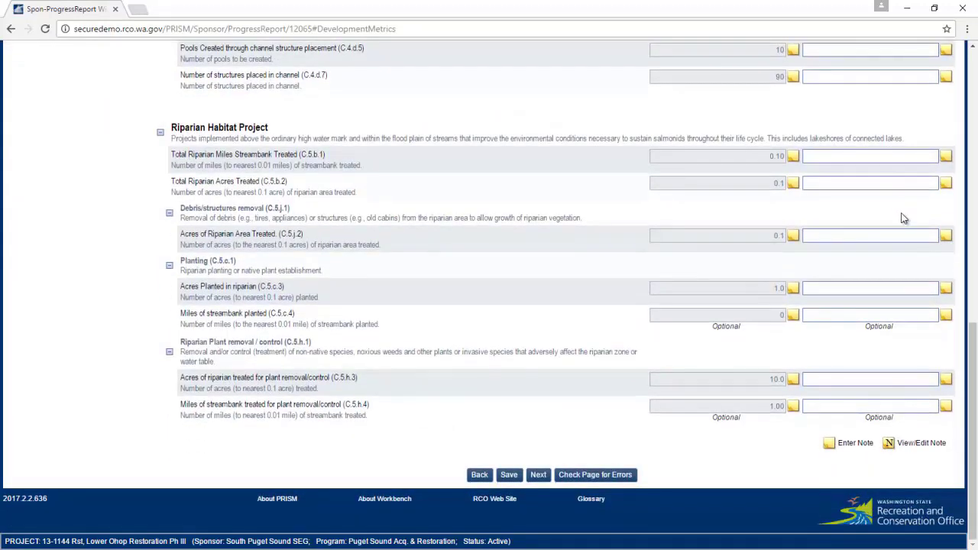
pyautogui.scroll(1, 913, 149)
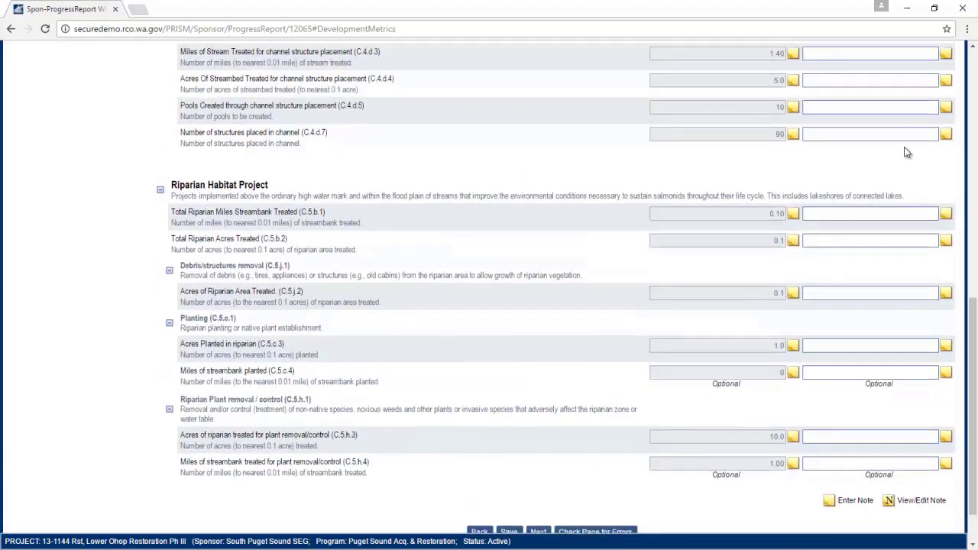
pyautogui.click(899, 115)
pyautogui.scroll(-1, 864, 196)
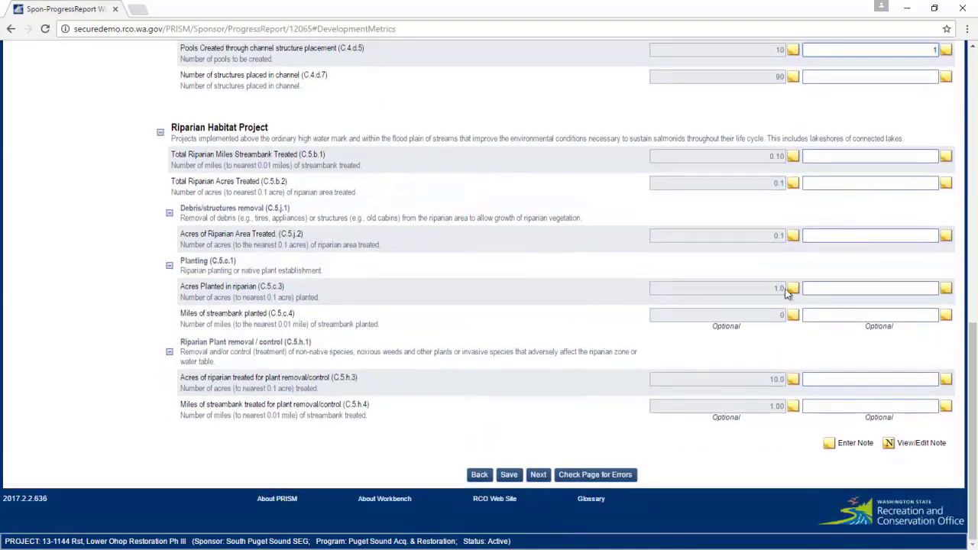
pyautogui.click(627, 474)
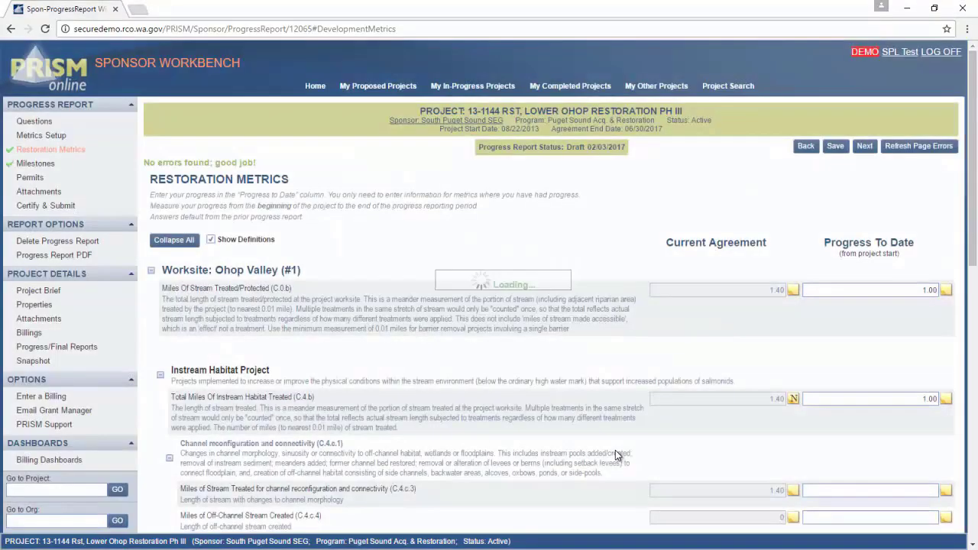
# Mark RCO Final Inspection delayed with a new target date of 07/07/2017.
pyautogui.click(865, 146)
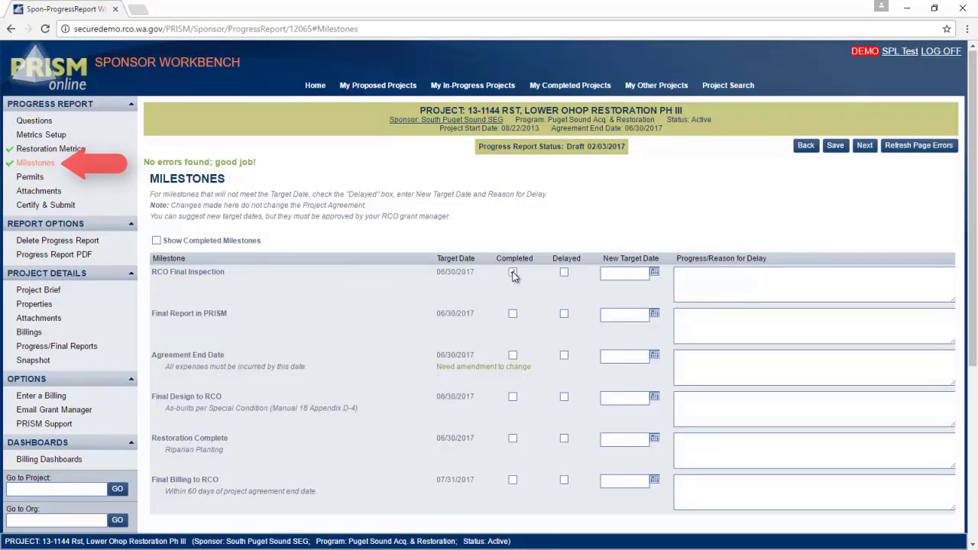
pyautogui.click(564, 272)
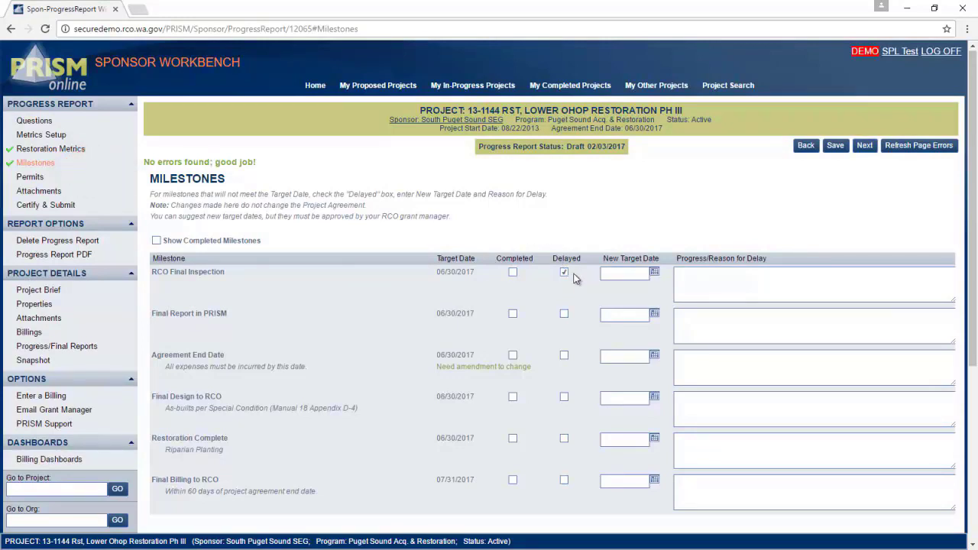
pyautogui.click(654, 273)
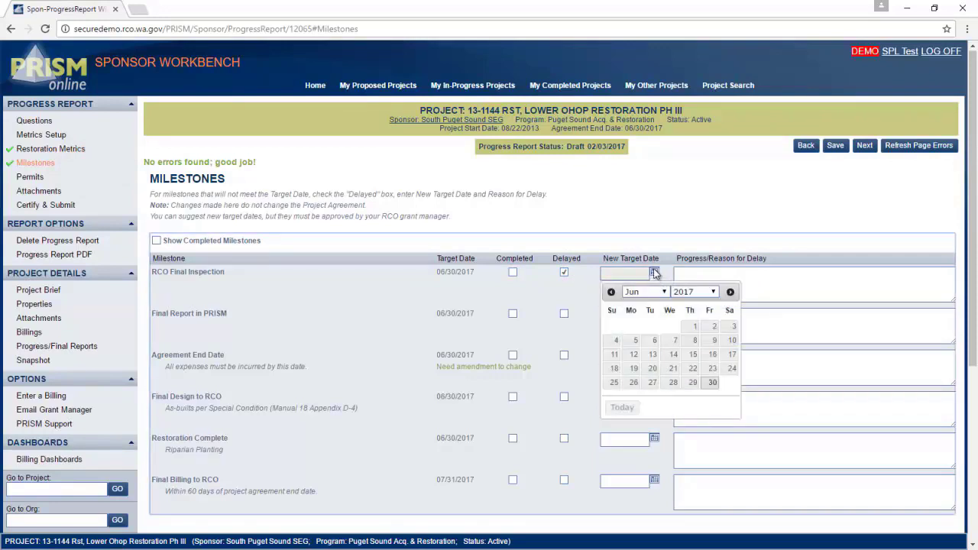
pyautogui.click(664, 293)
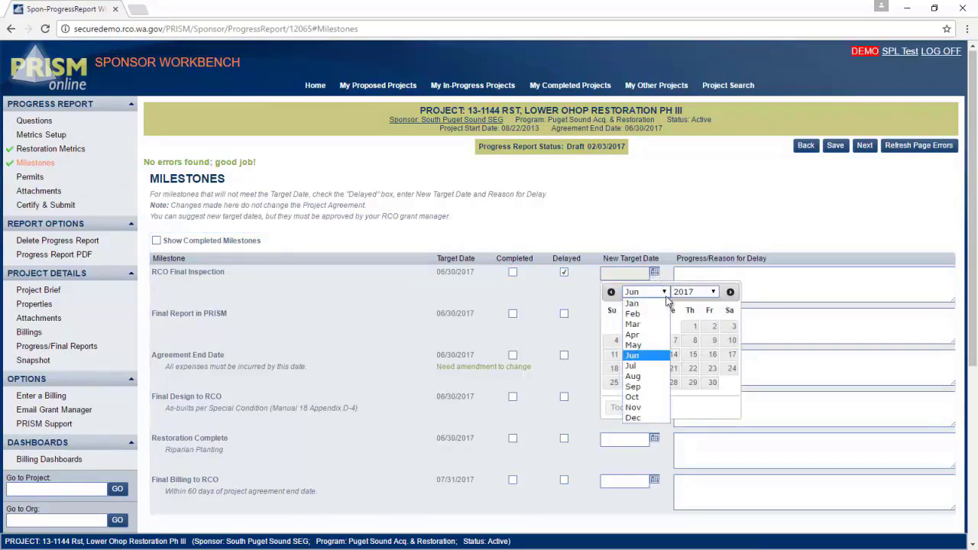
pyautogui.click(649, 369)
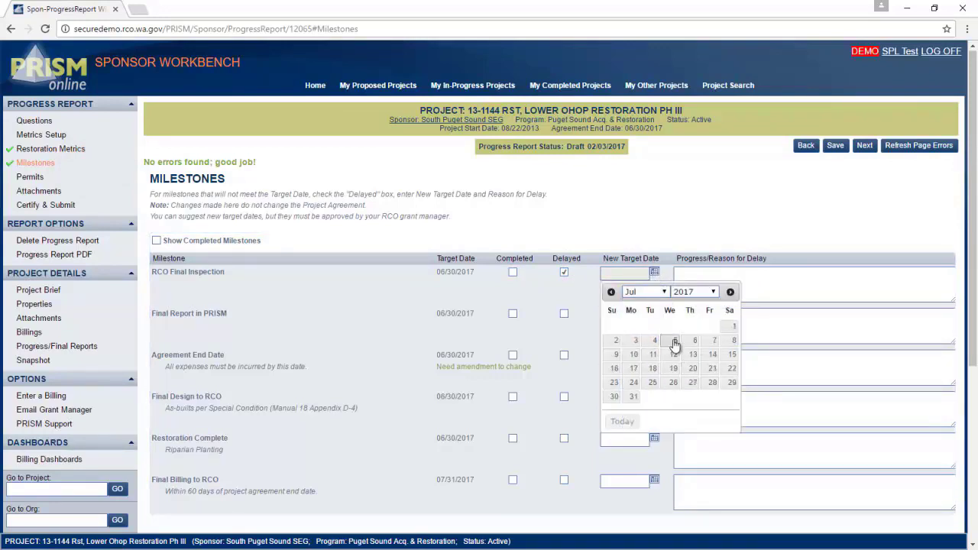
pyautogui.click(714, 340)
pyautogui.click(724, 290)
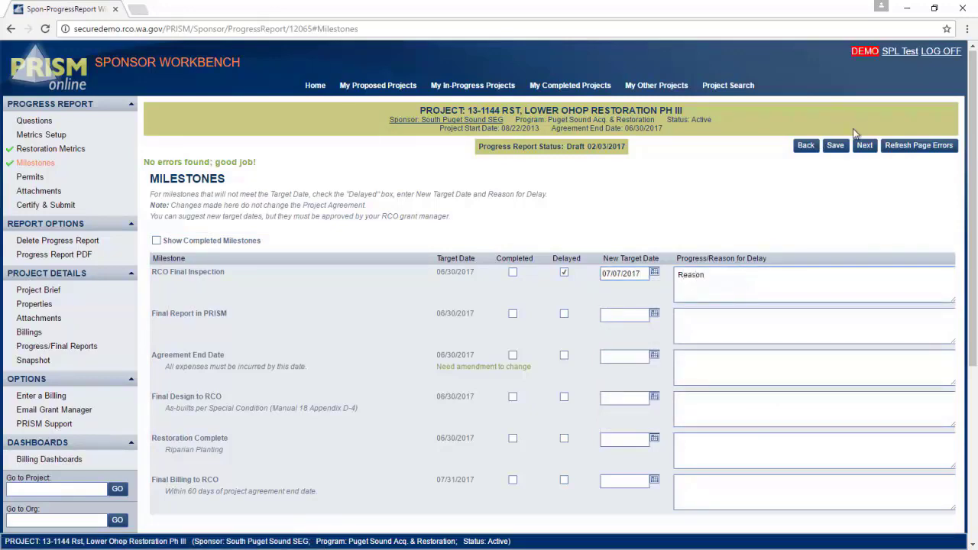
pyautogui.click(871, 148)
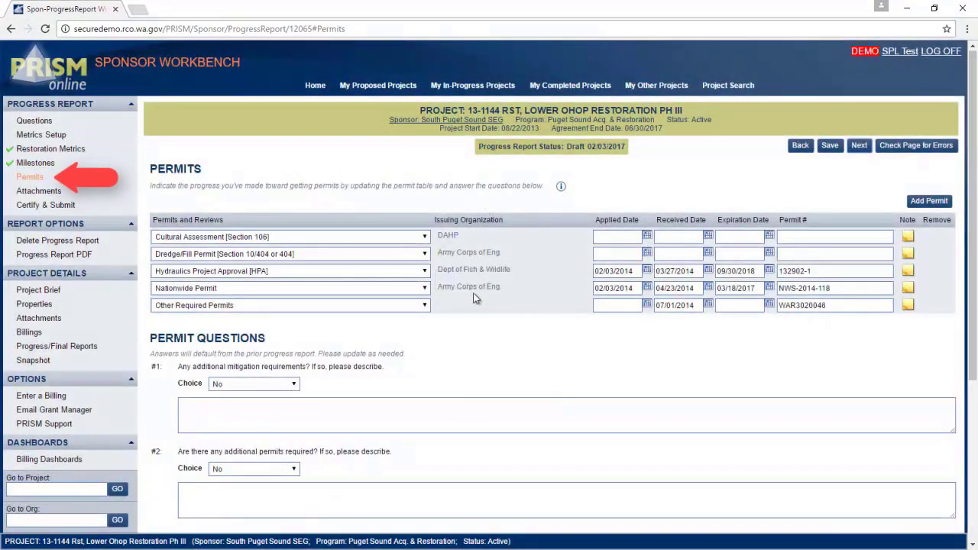
# Error-check the Permits page, then advance through Attachments to Certify & Submit.
pyautogui.scroll(-2, 464, 291)
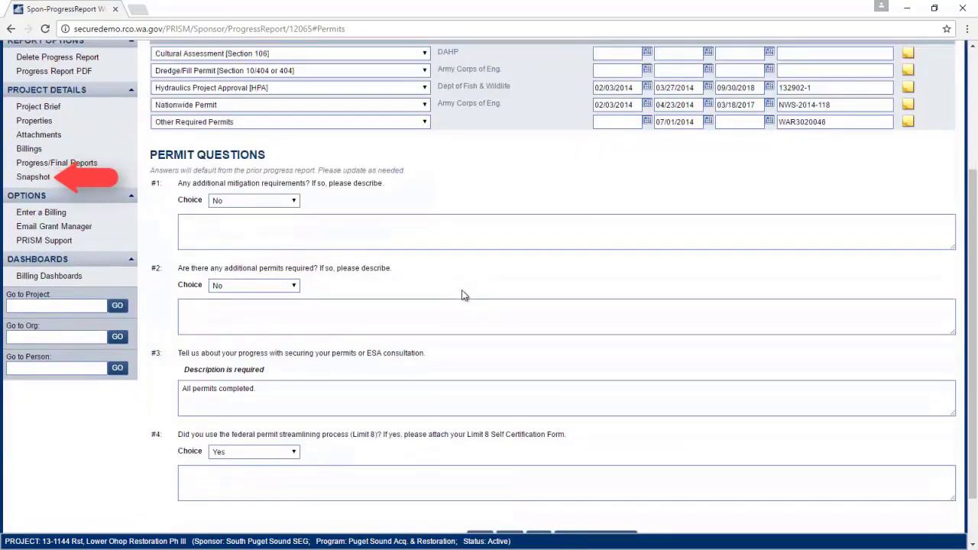
pyautogui.scroll(2, 463, 295)
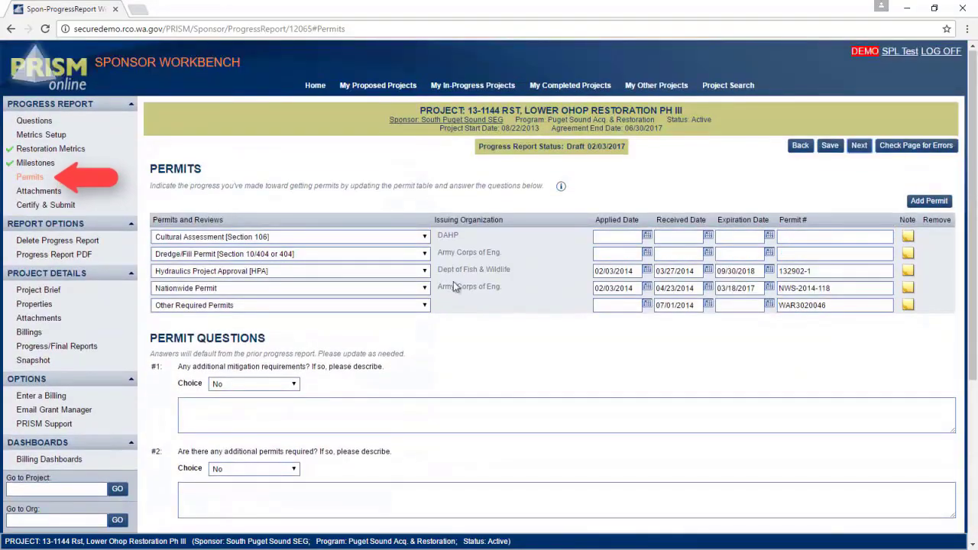
pyautogui.click(885, 146)
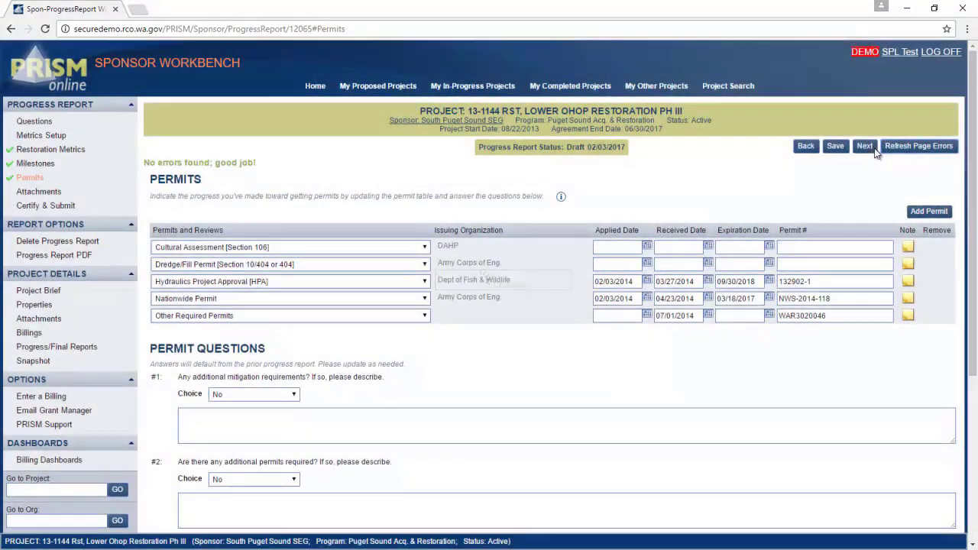
pyautogui.click(875, 151)
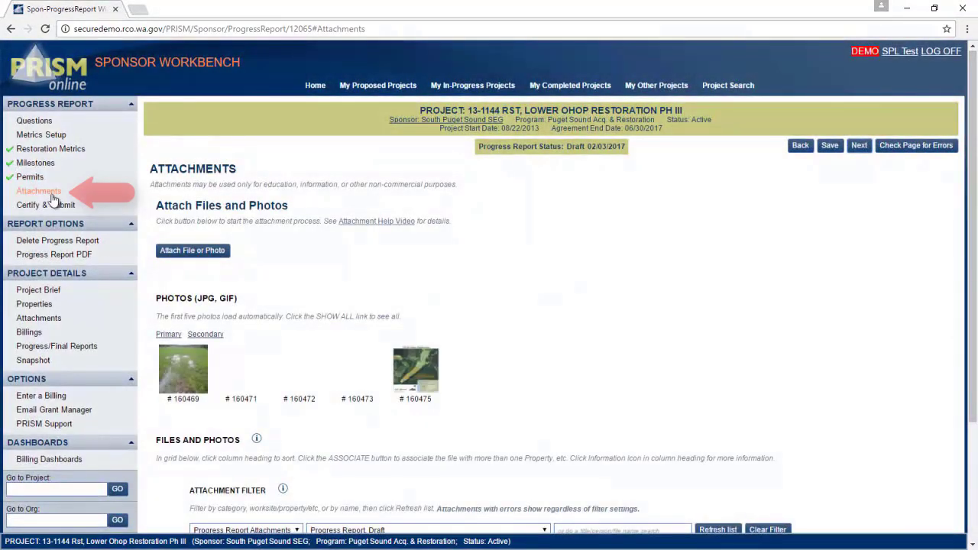
pyautogui.scroll(-3, 591, 299)
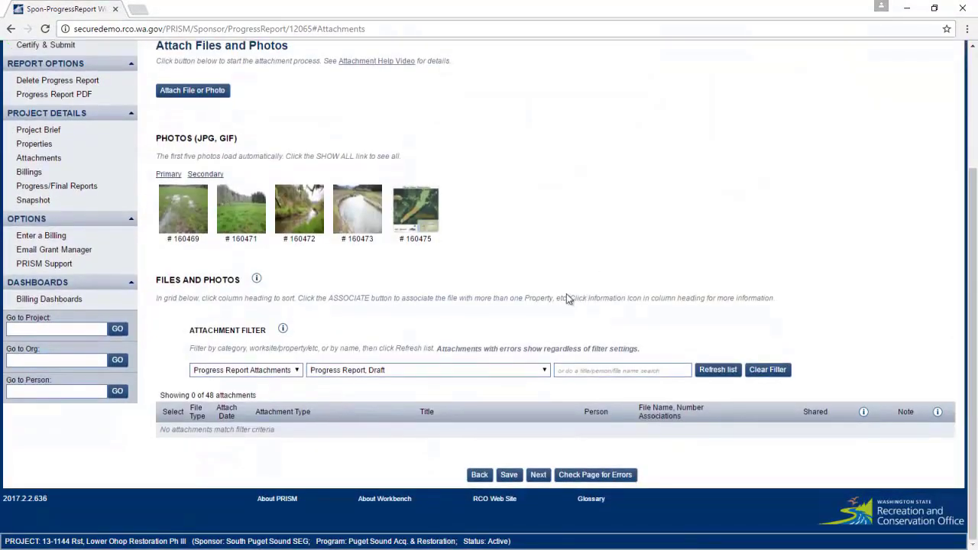
pyautogui.scroll(3, 567, 296)
pyautogui.scroll(-2, 670, 242)
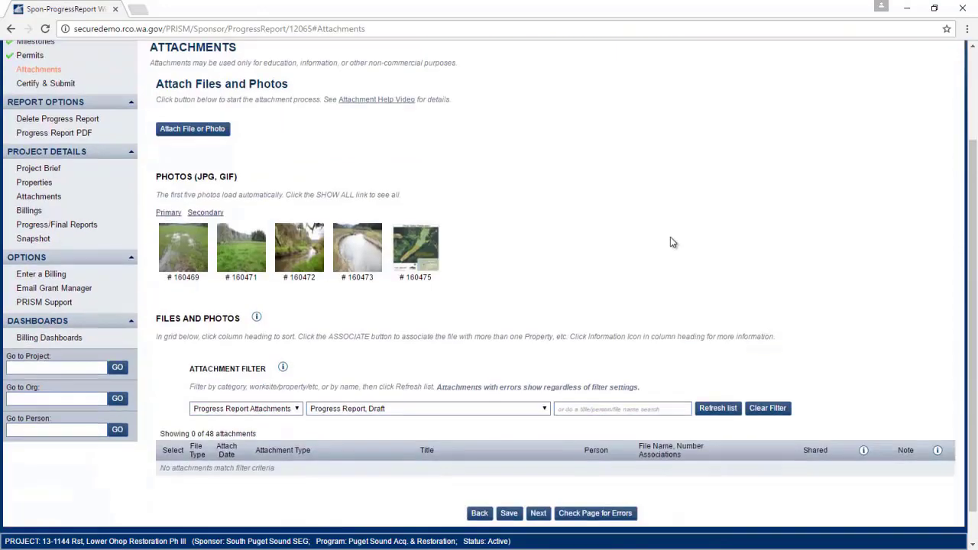
pyautogui.scroll(2, 668, 240)
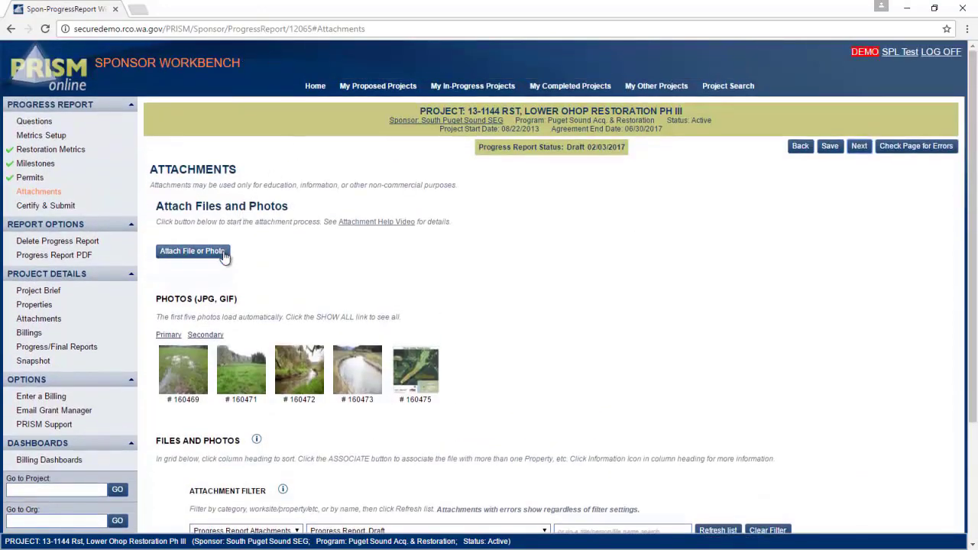
pyautogui.click(859, 146)
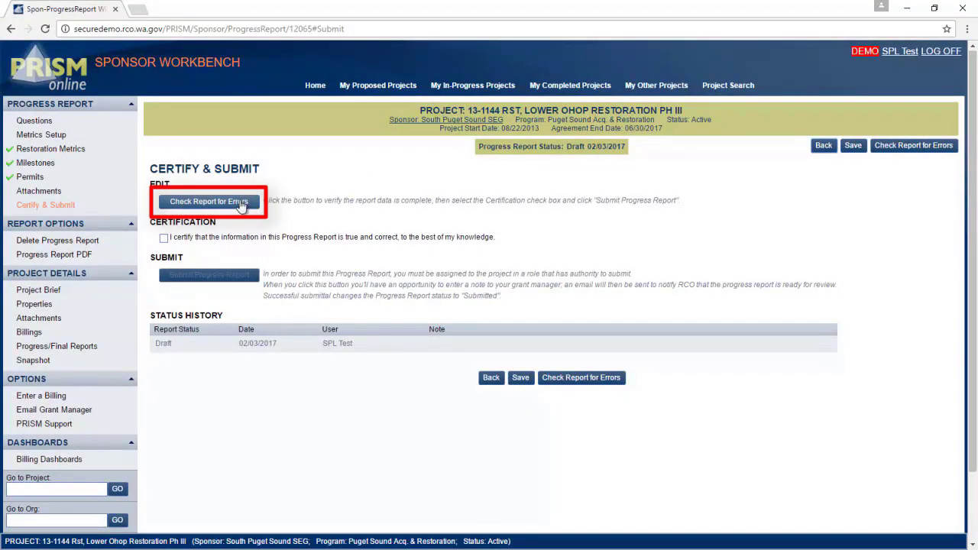
# Run the full-report error check, answer question #3 with 'Answers', and recheck the Questions page.
pyautogui.click(240, 203)
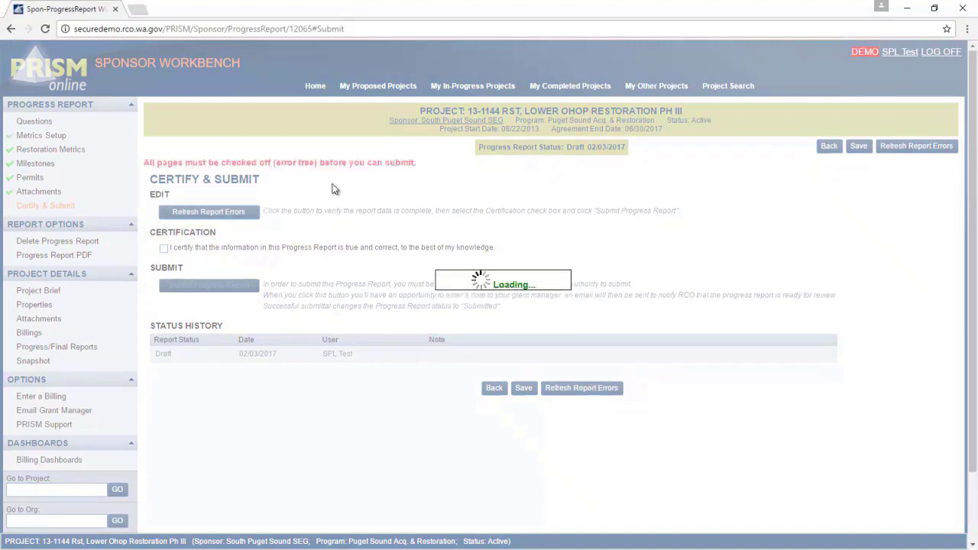
pyautogui.click(44, 121)
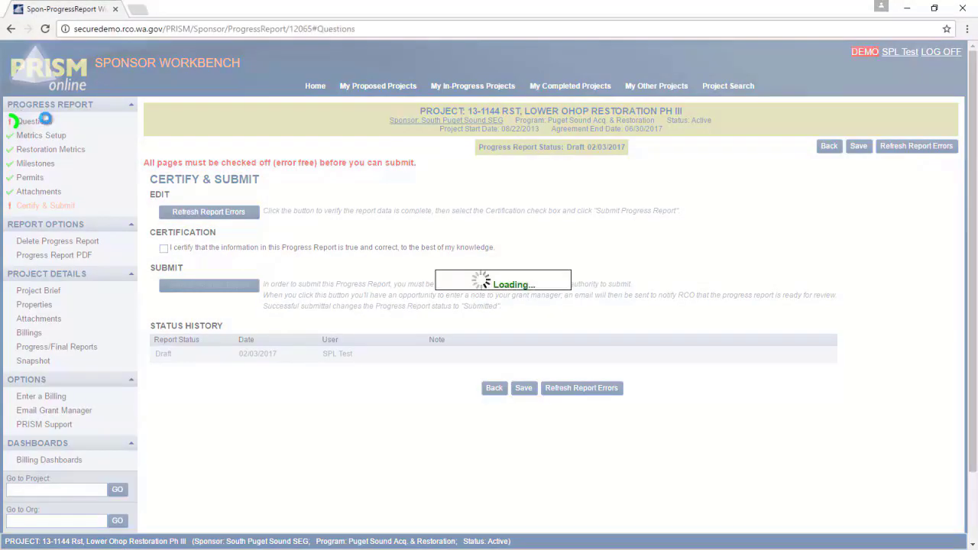
pyautogui.scroll(-3, 459, 243)
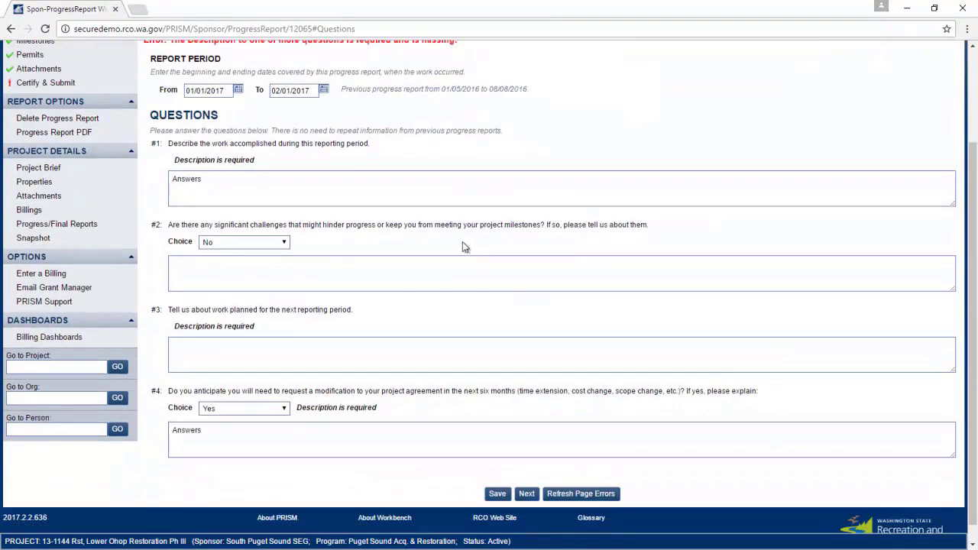
pyautogui.scroll(3, 451, 245)
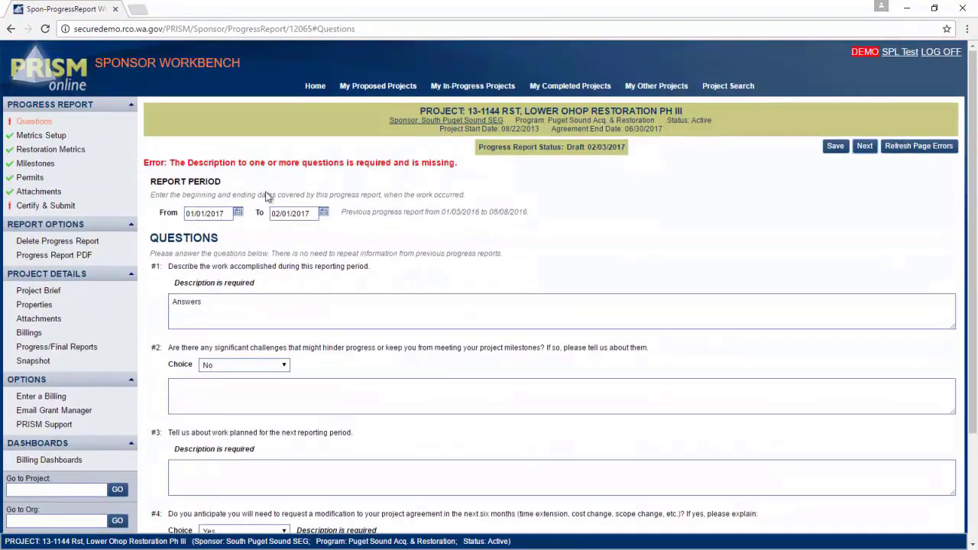
pyautogui.scroll(-3, 350, 189)
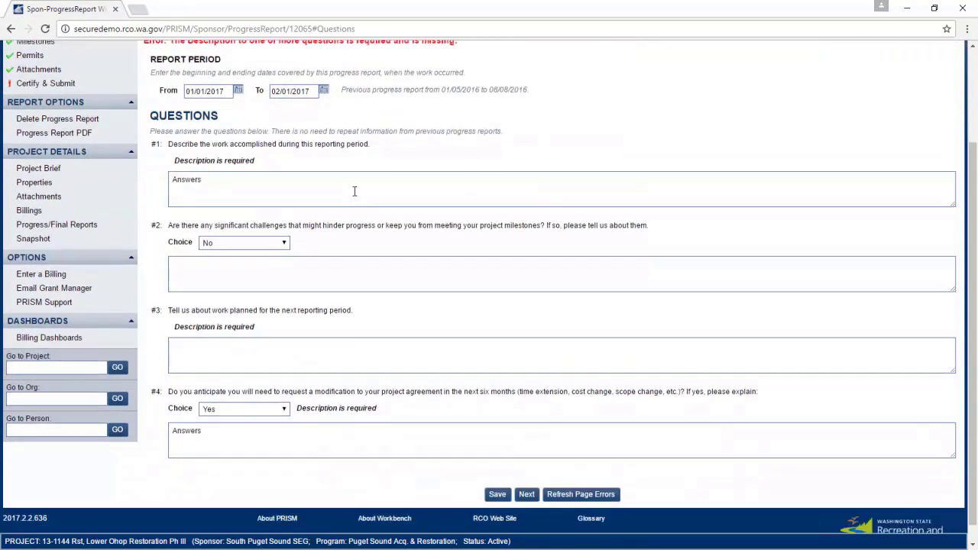
pyautogui.click(348, 344)
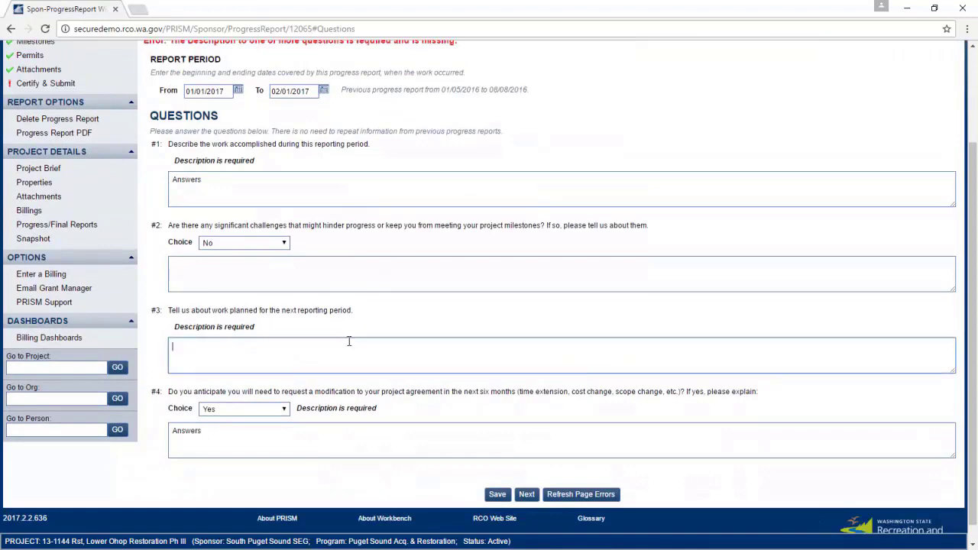
pyautogui.write('Answers')
pyautogui.scroll(-1, 382, 341)
pyautogui.click(611, 475)
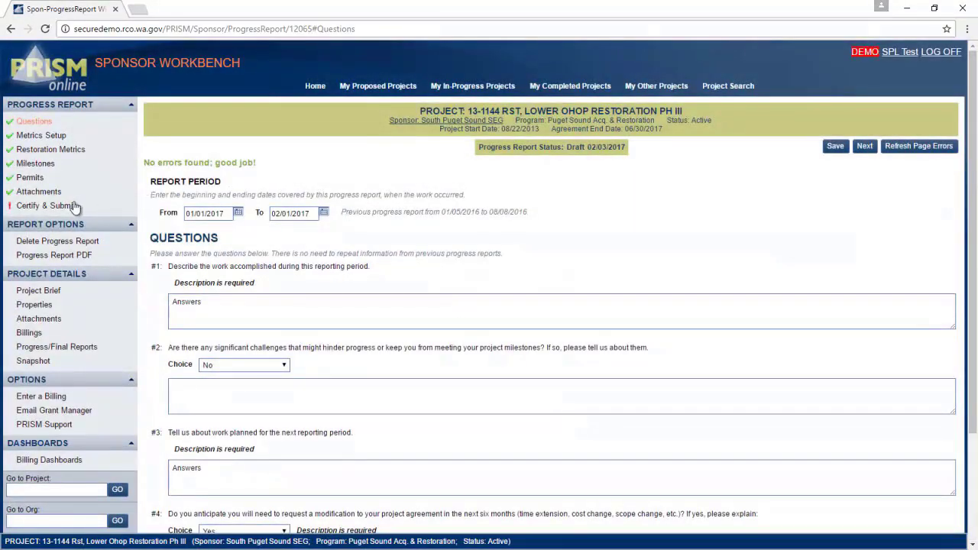
# Tick the true-and-correct certification and submit the progress report to RCO without a note.
pyautogui.click(69, 205)
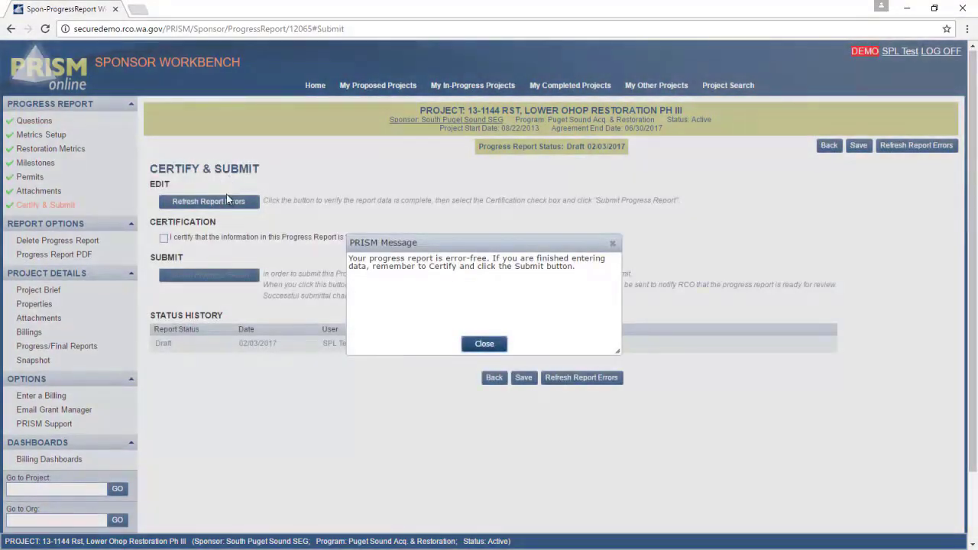
pyautogui.click(485, 344)
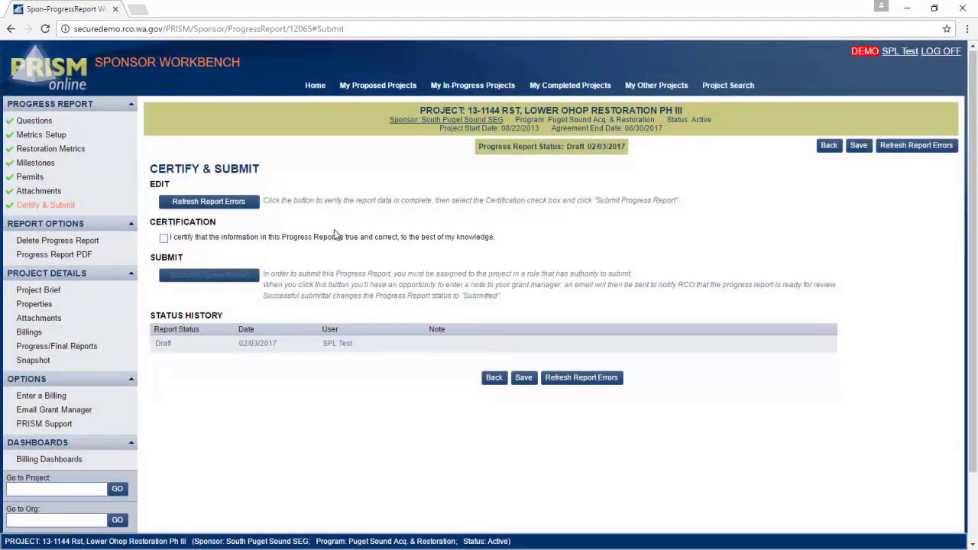
pyautogui.click(164, 239)
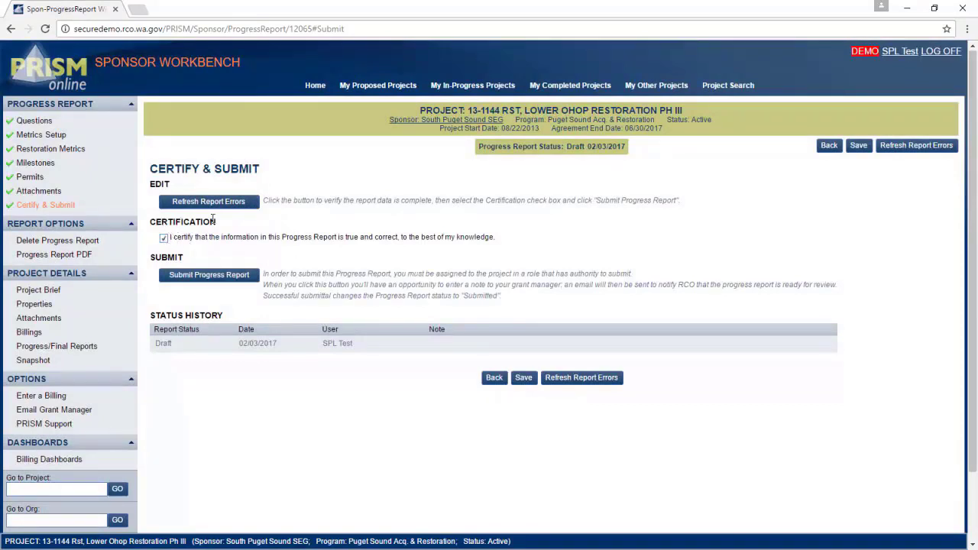
pyautogui.click(207, 276)
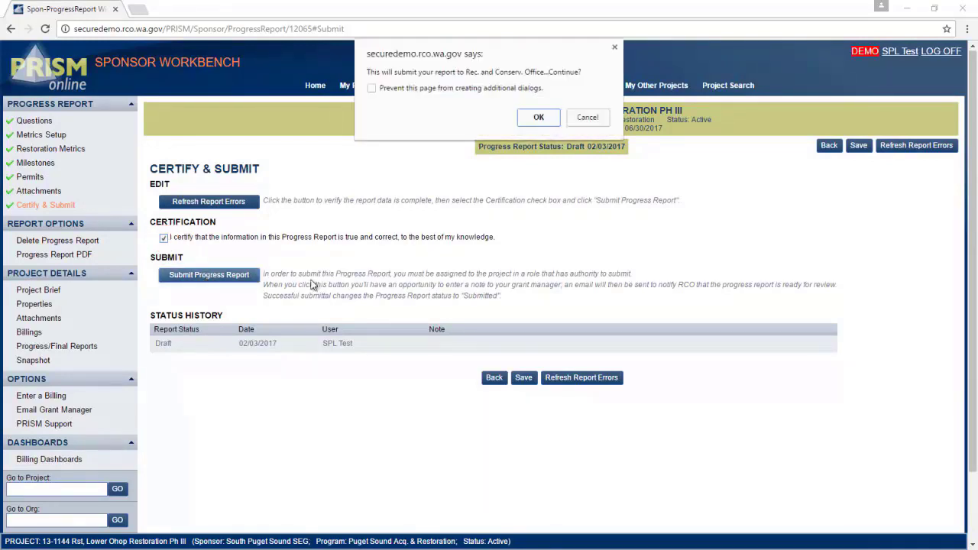
pyautogui.click(538, 119)
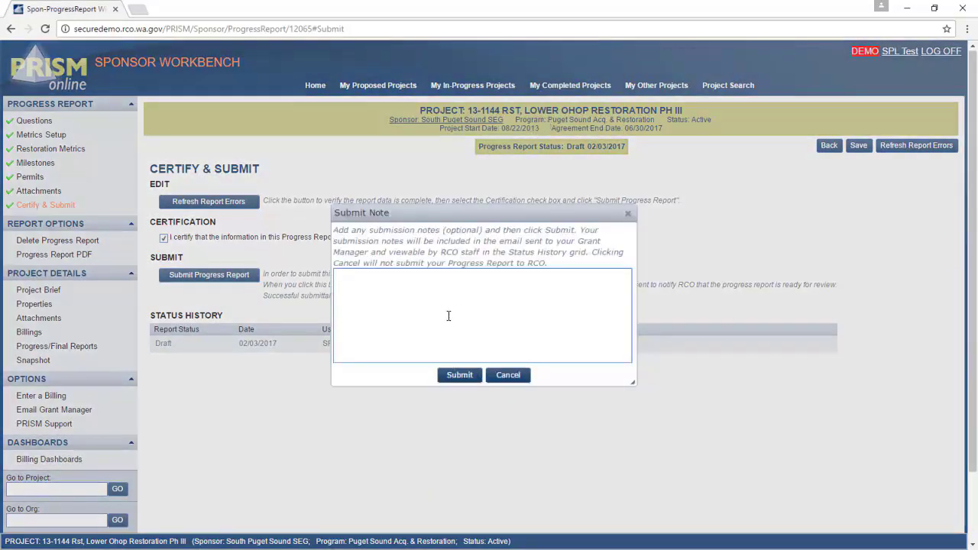
pyautogui.click(461, 374)
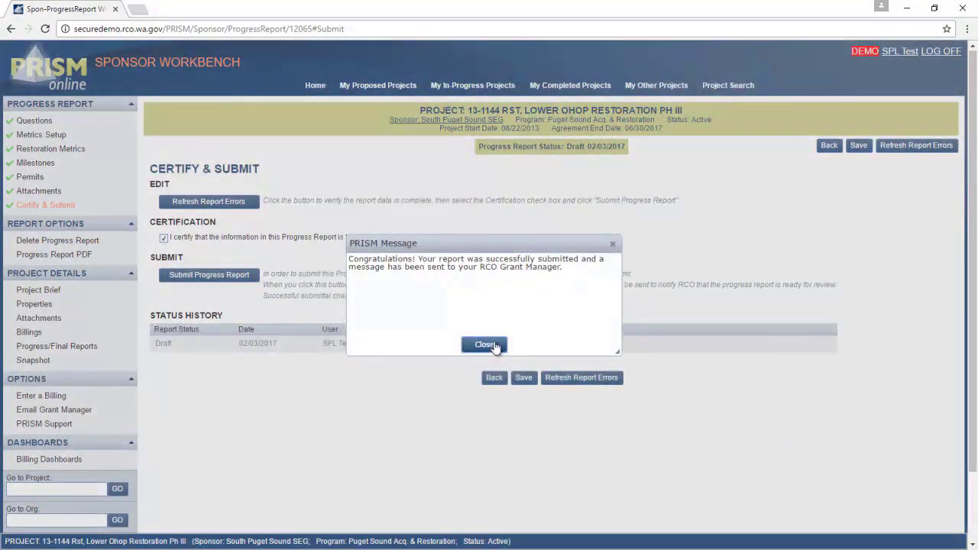
pyautogui.click(494, 345)
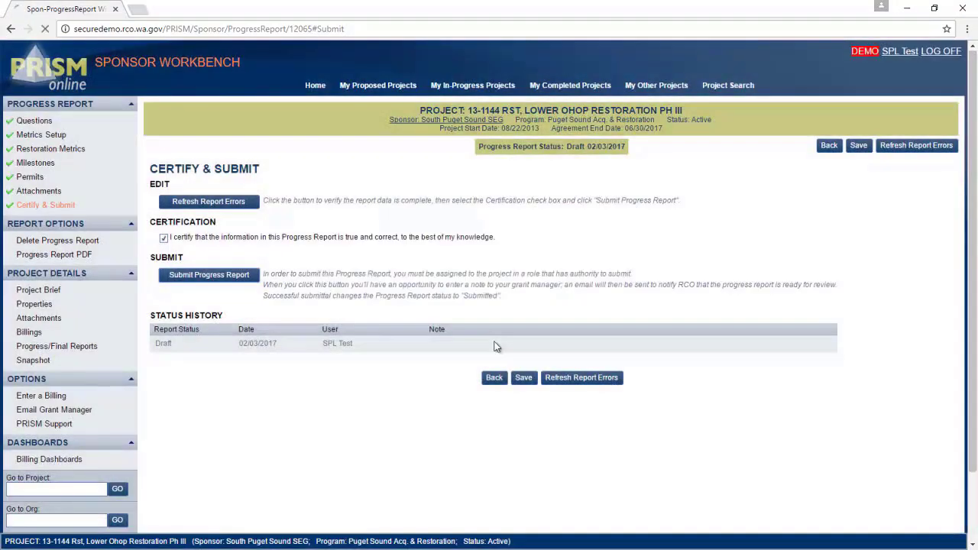